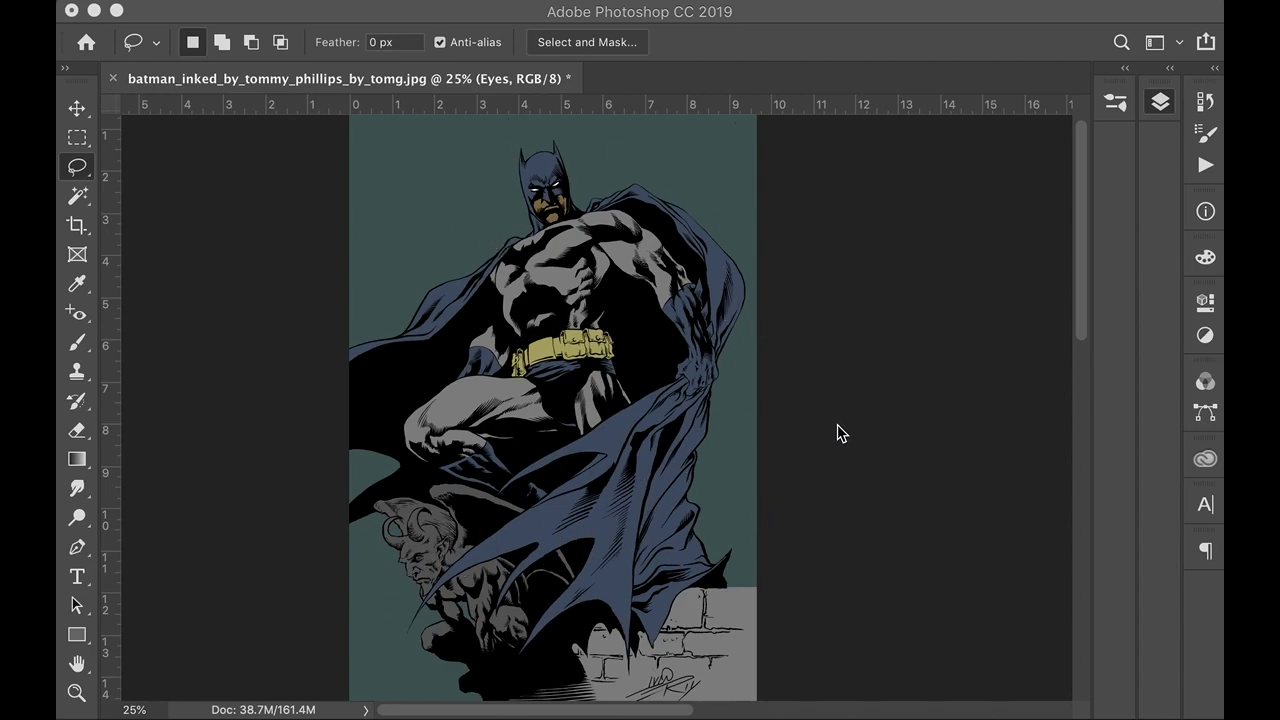
# - Hide the line art and Bkg layers so only the flat colours show on white
pyautogui.click(1159, 103)
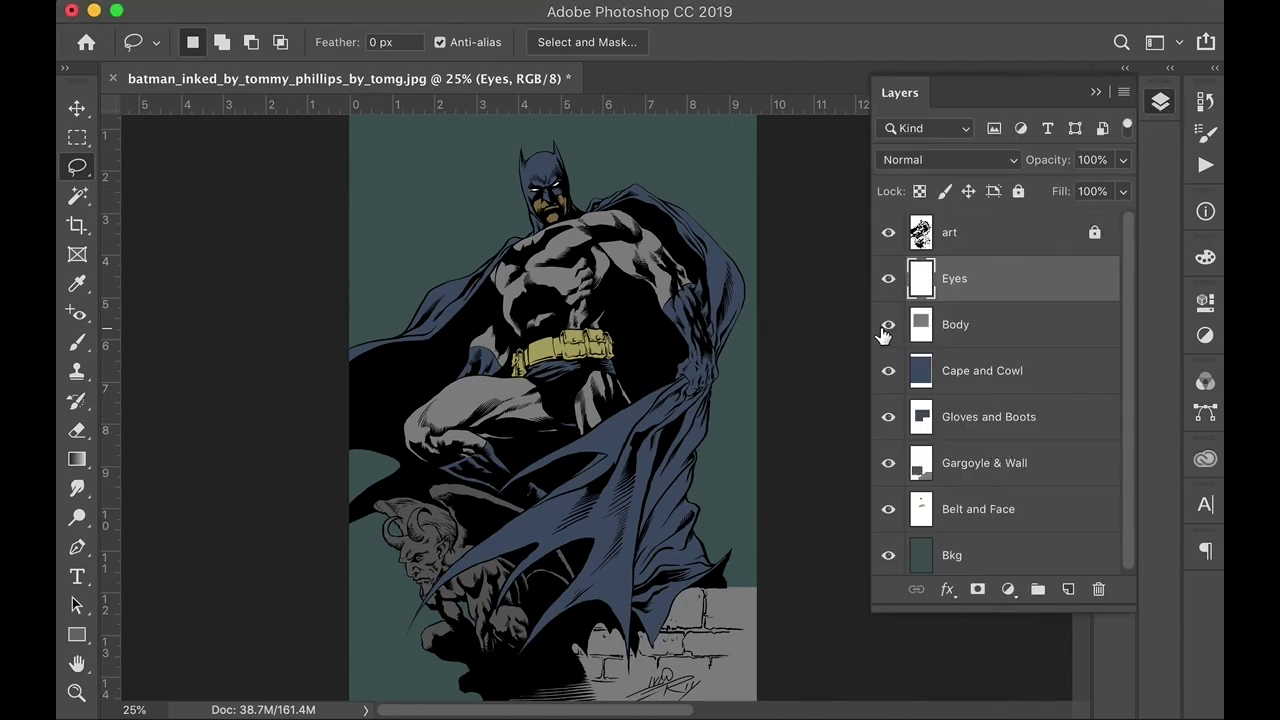
pyautogui.click(887, 234)
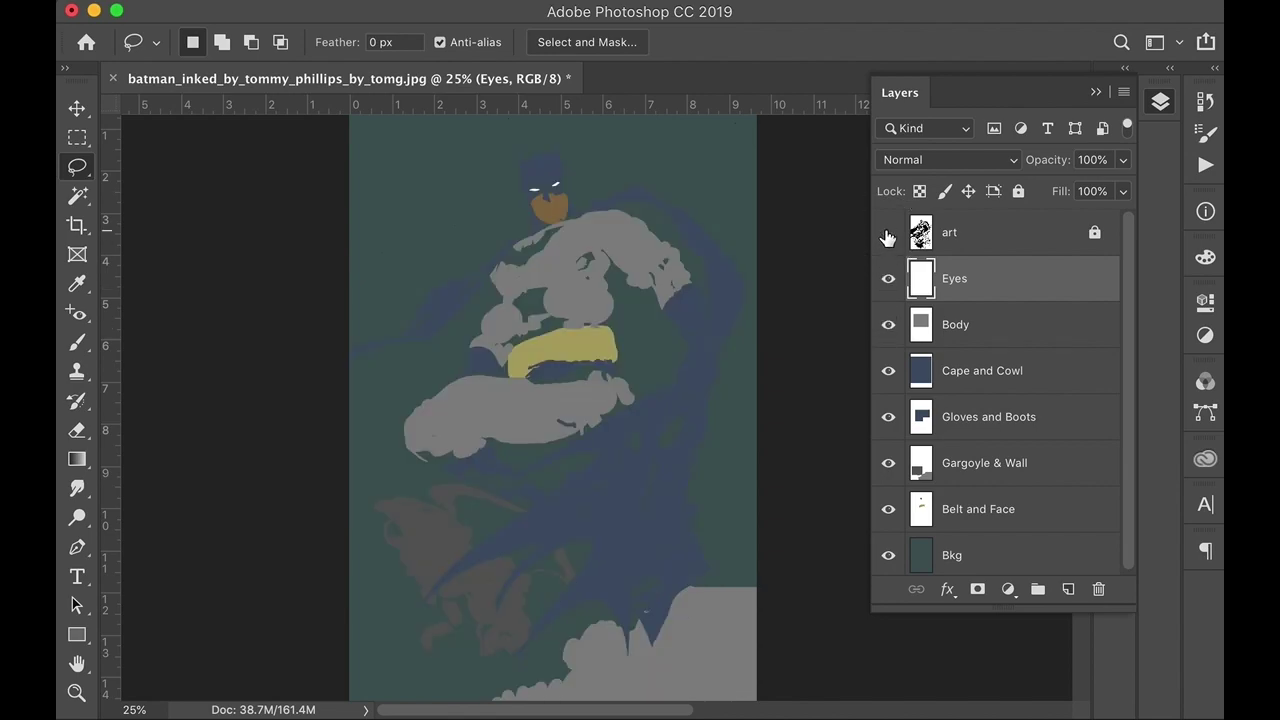
pyautogui.click(888, 555)
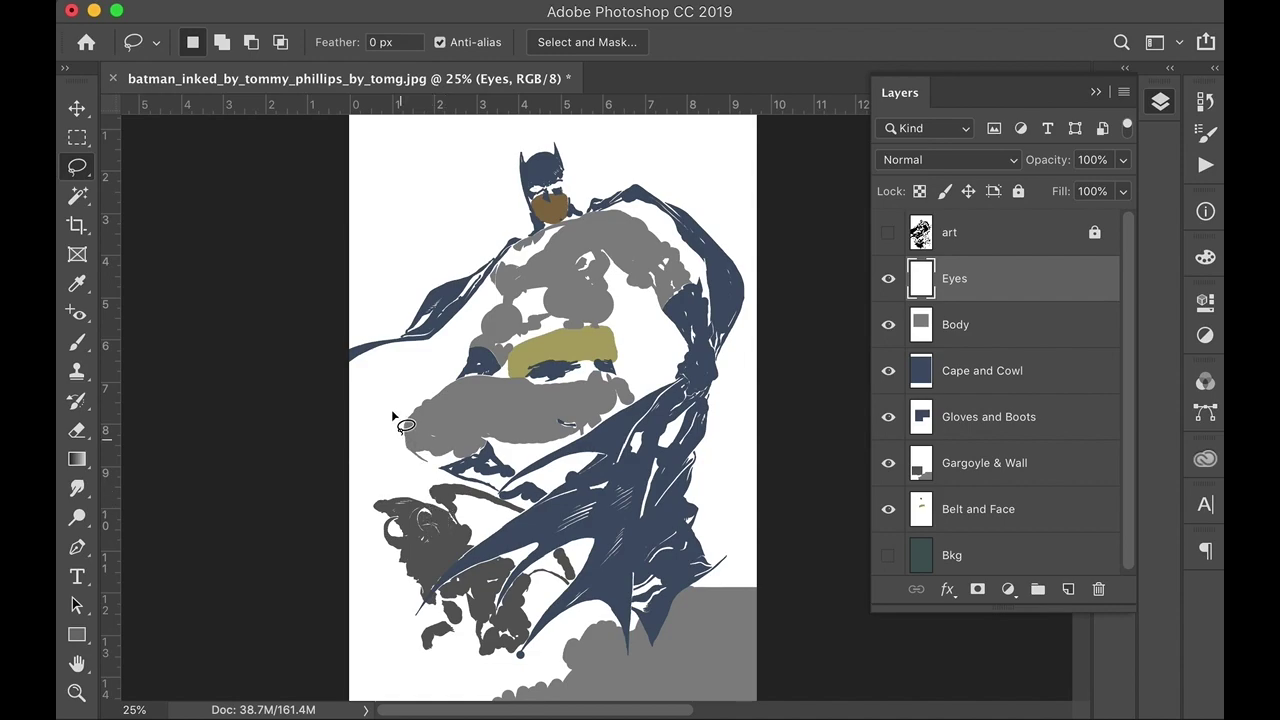
# - Switch to the Brush tool, toggle the line art to compare, and load the Cape and Cowl selection
pyautogui.press('b')
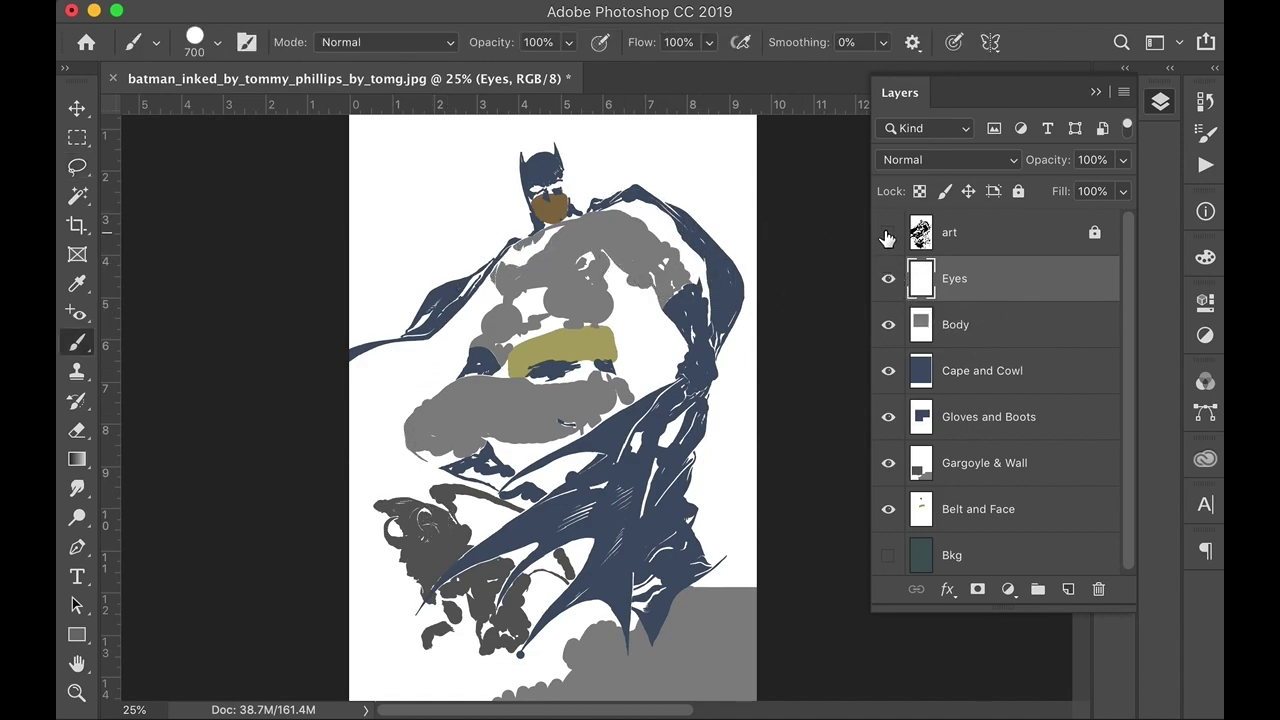
pyautogui.click(887, 235)
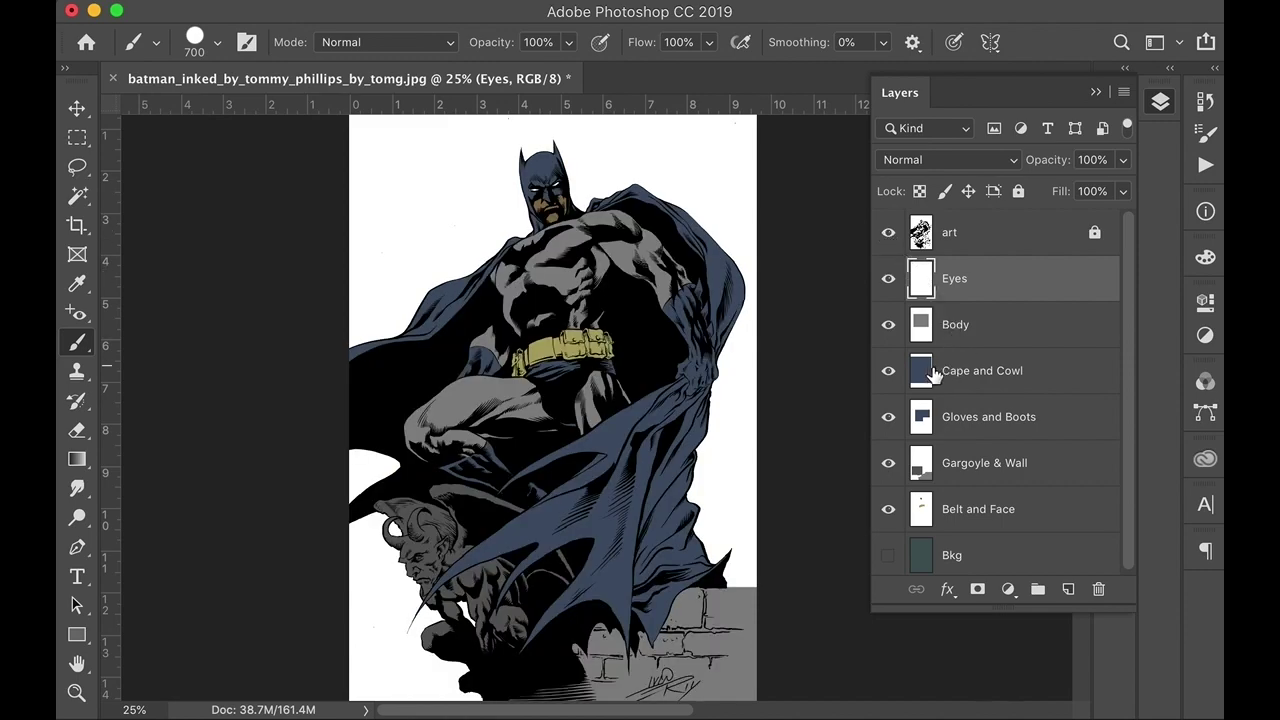
pyautogui.click(887, 232)
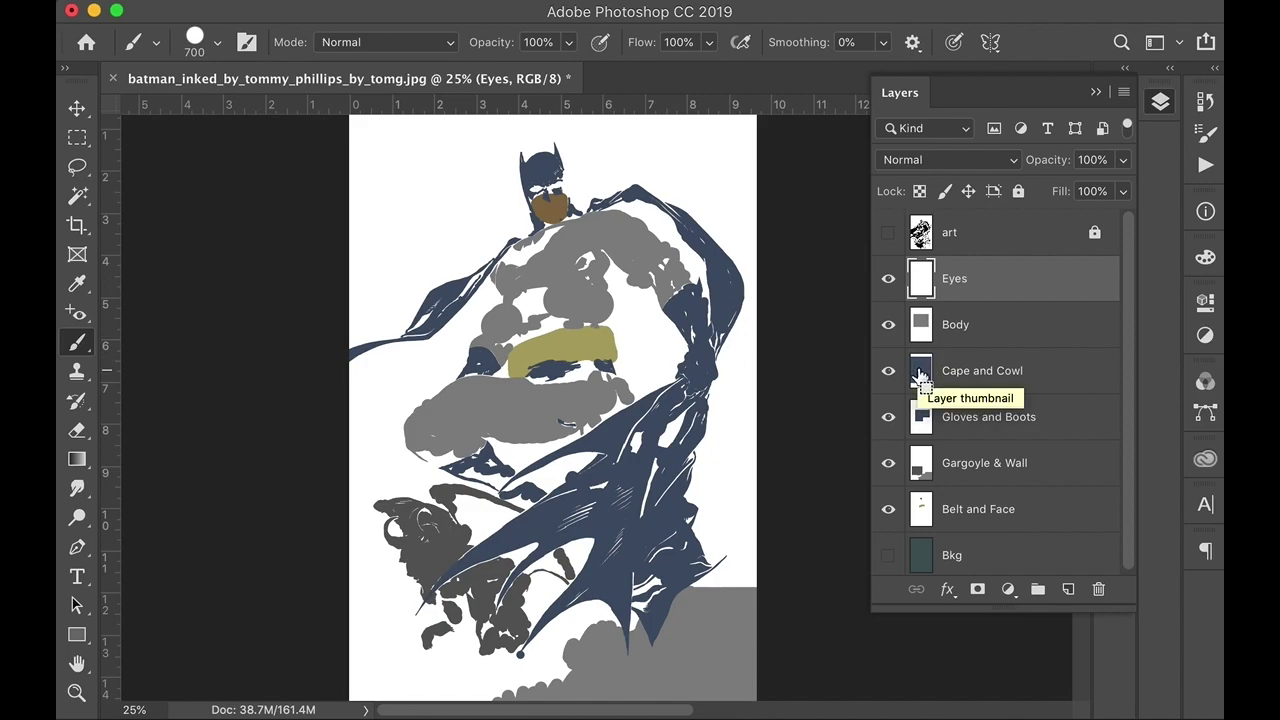
pyautogui.keyDown('super'); pyautogui.click(920, 375); pyautogui.keyUp('super')
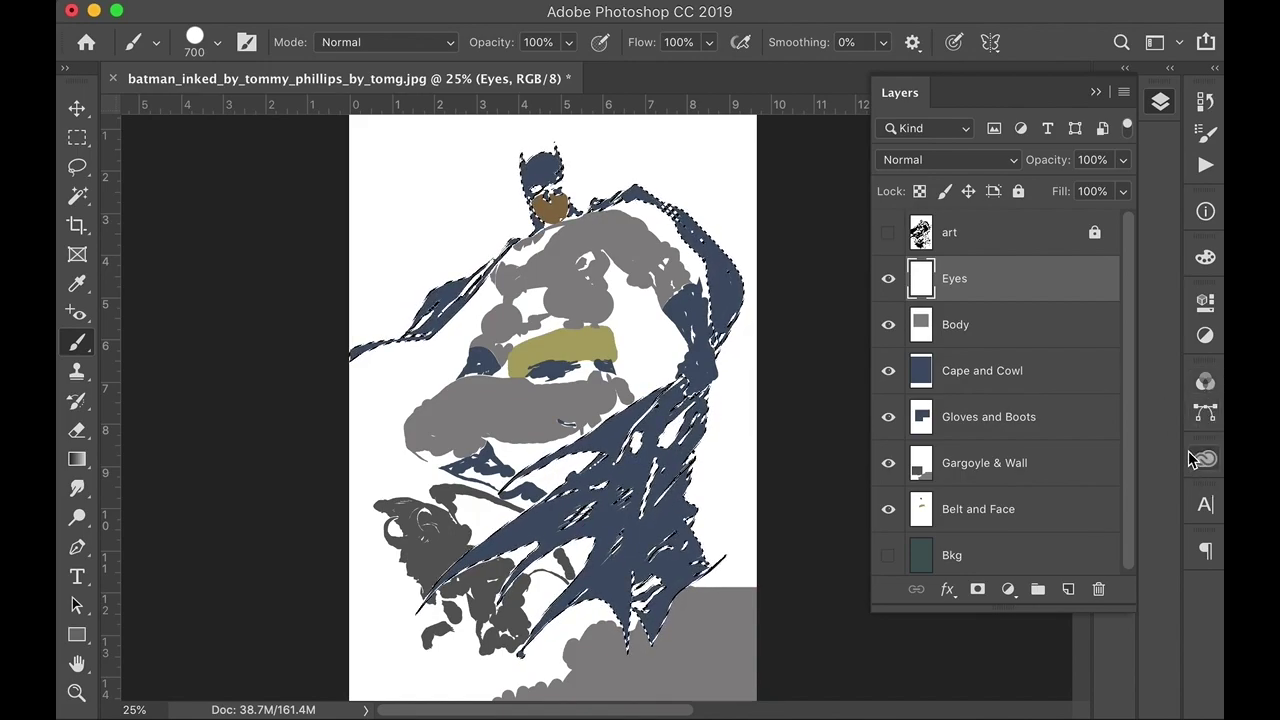
# - Choose a dark blue-grey foreground colour and fill the Cape and Cowl selection on its layer
pyautogui.click(1205, 257)
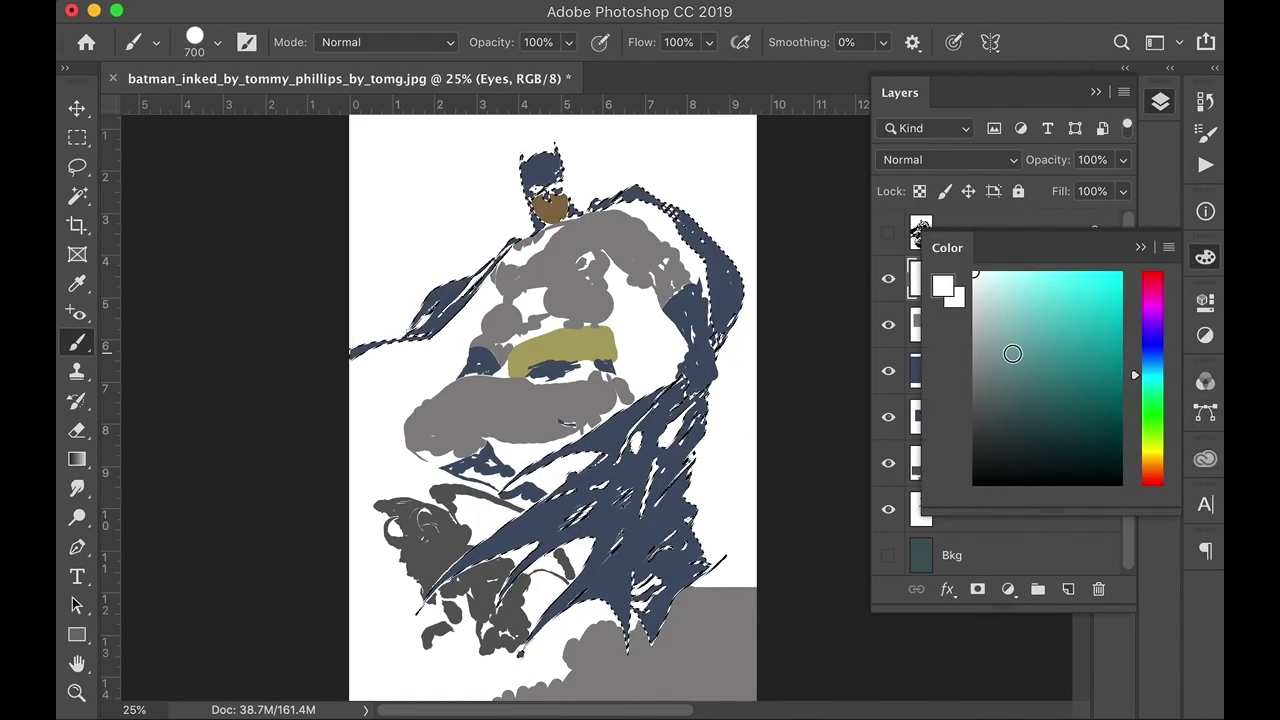
pyautogui.click(1156, 352)
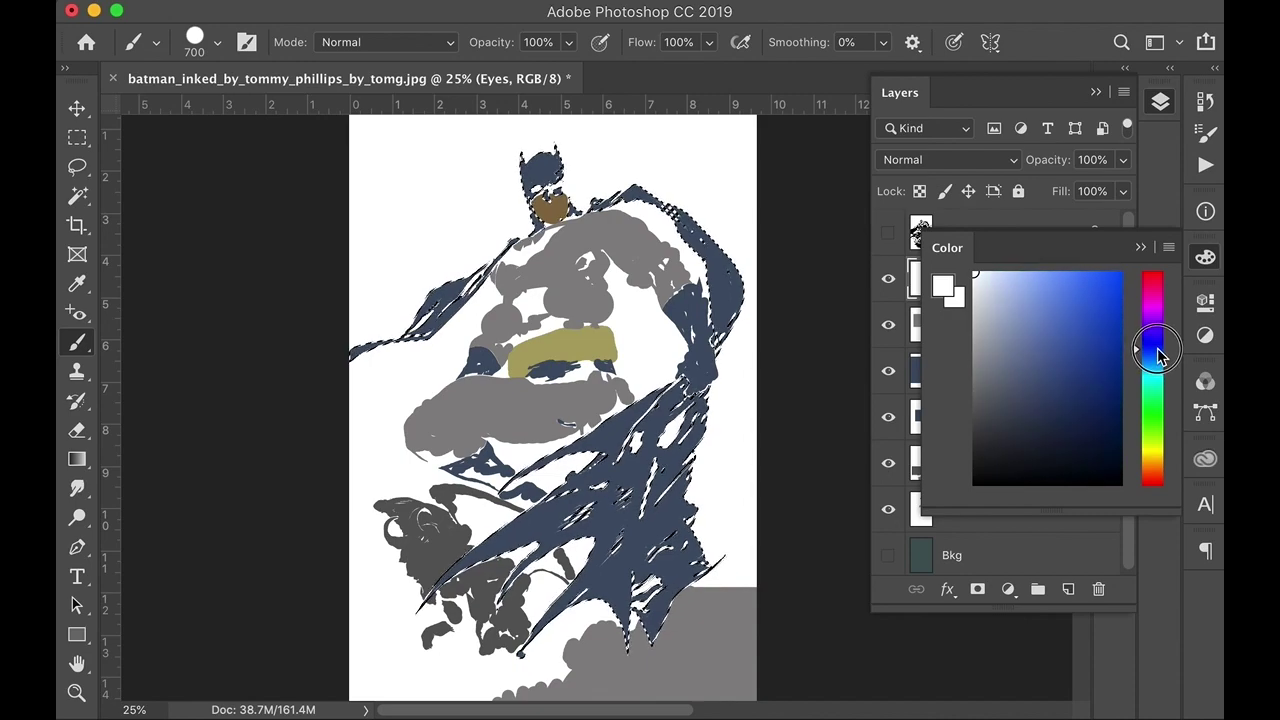
pyautogui.moveTo(992, 406); pyautogui.dragTo(977, 412)
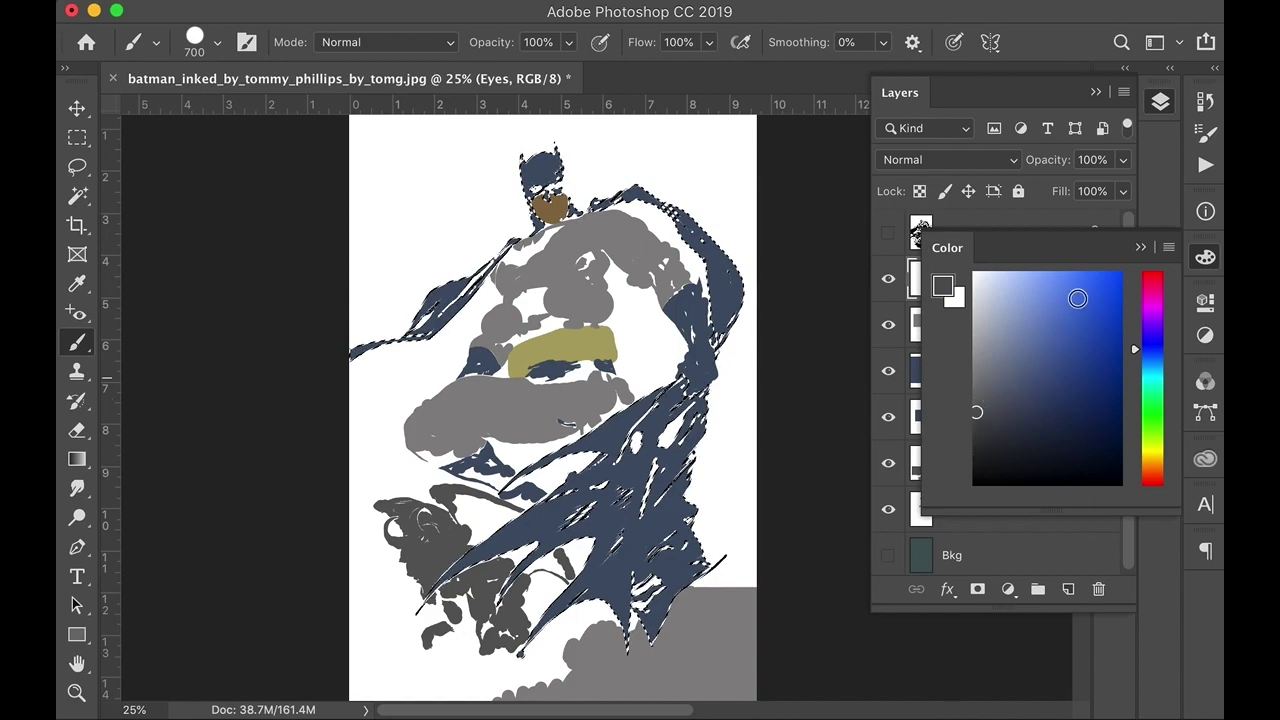
pyautogui.click(1141, 250)
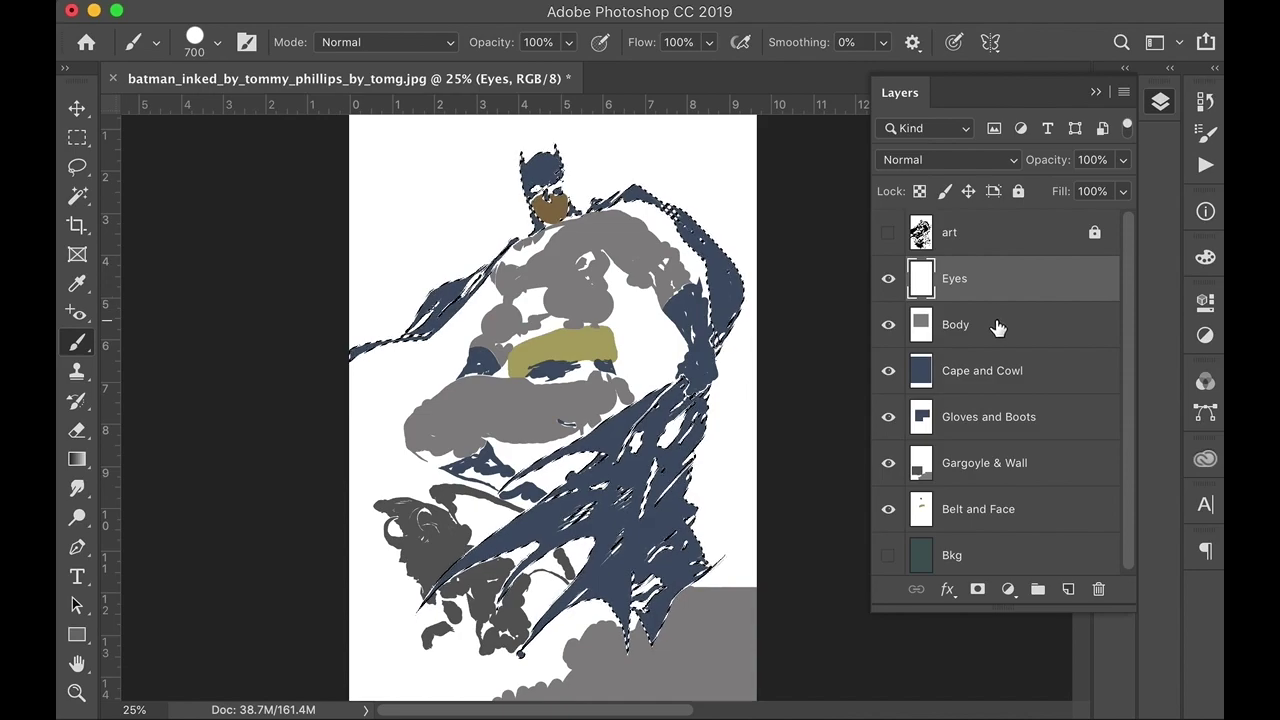
pyautogui.click(1049, 375)
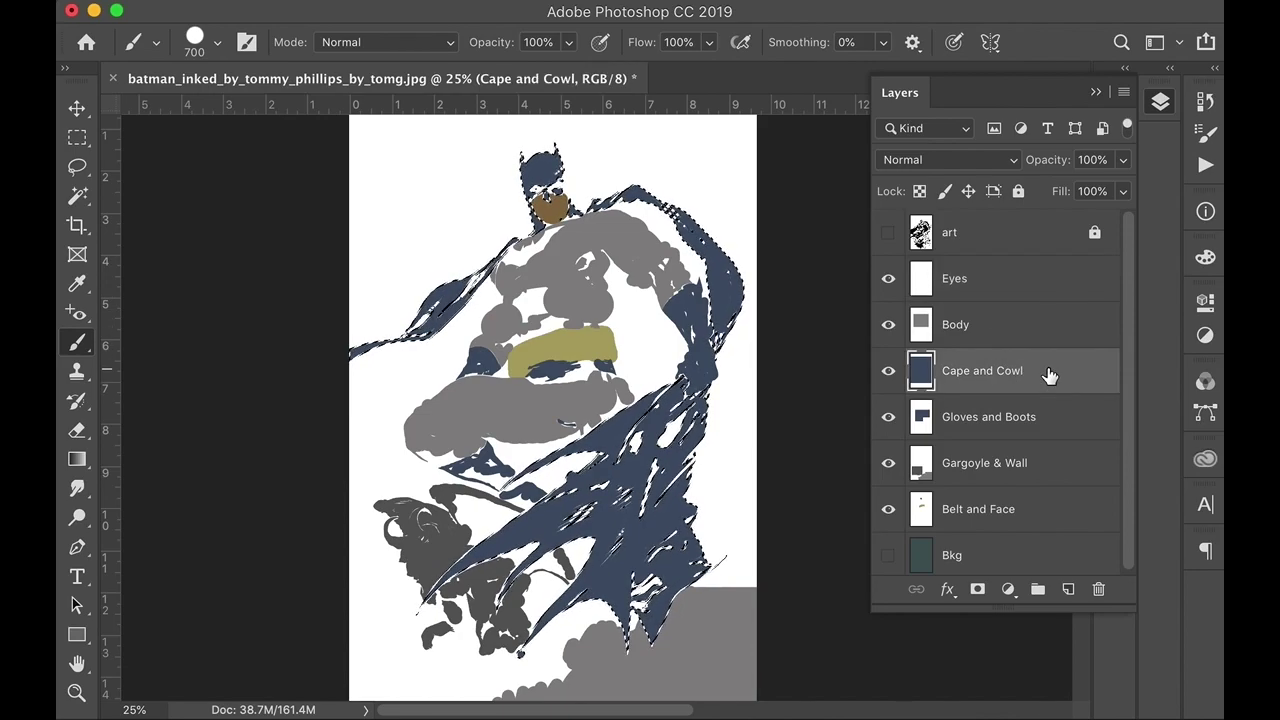
pyautogui.hotkey('alt', 'Delete')
# - Show the Bkg and line art layers and load the Bkg layer's pixels as a selection
pyautogui.click(888, 555)
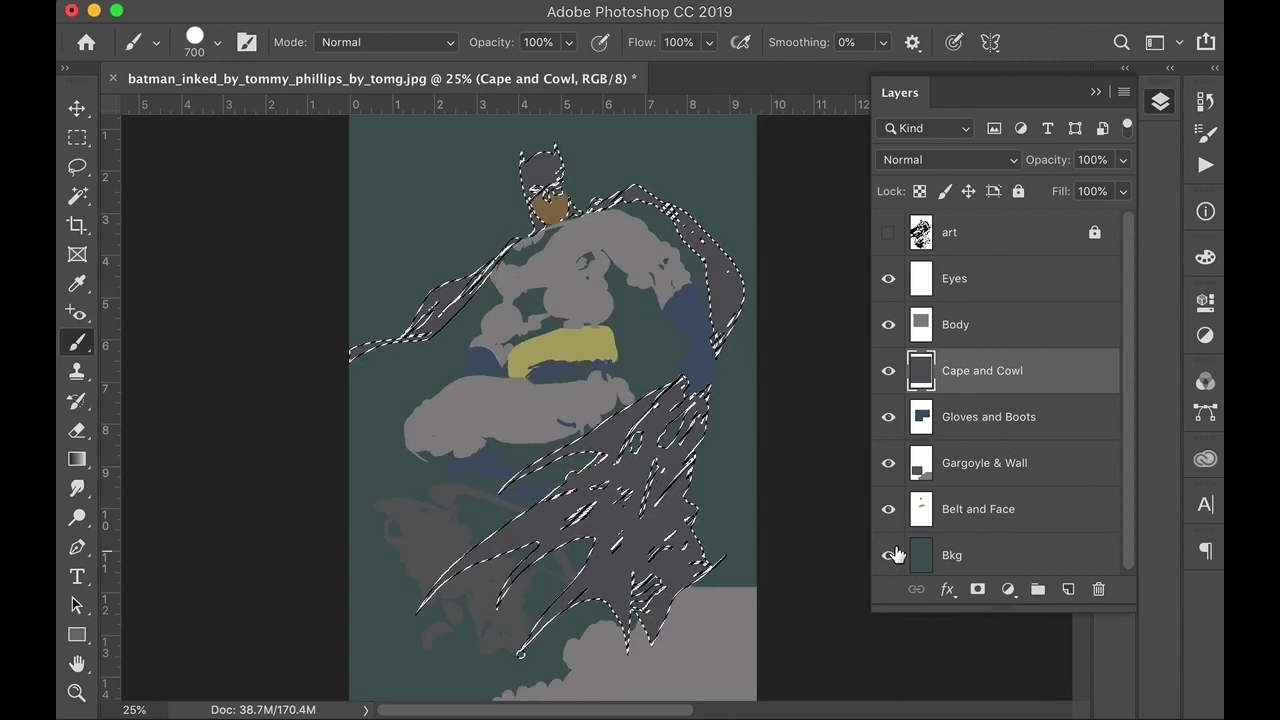
pyautogui.click(887, 236)
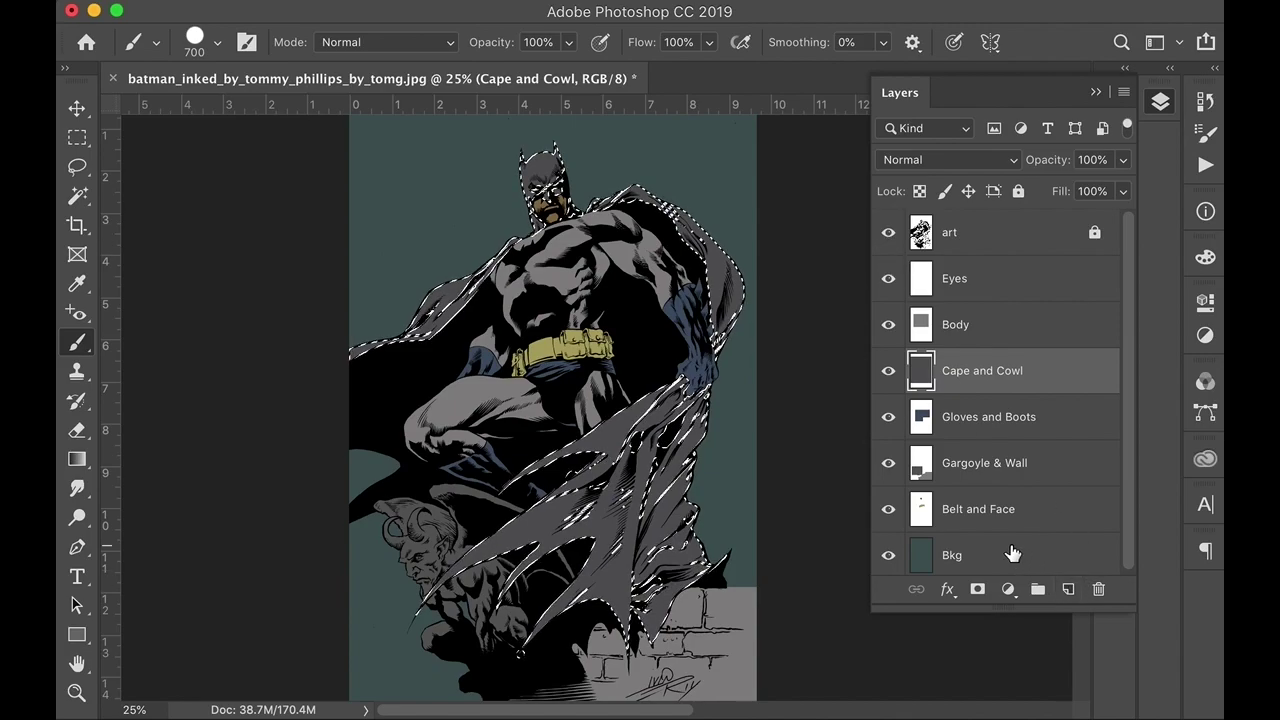
pyautogui.click(1012, 558)
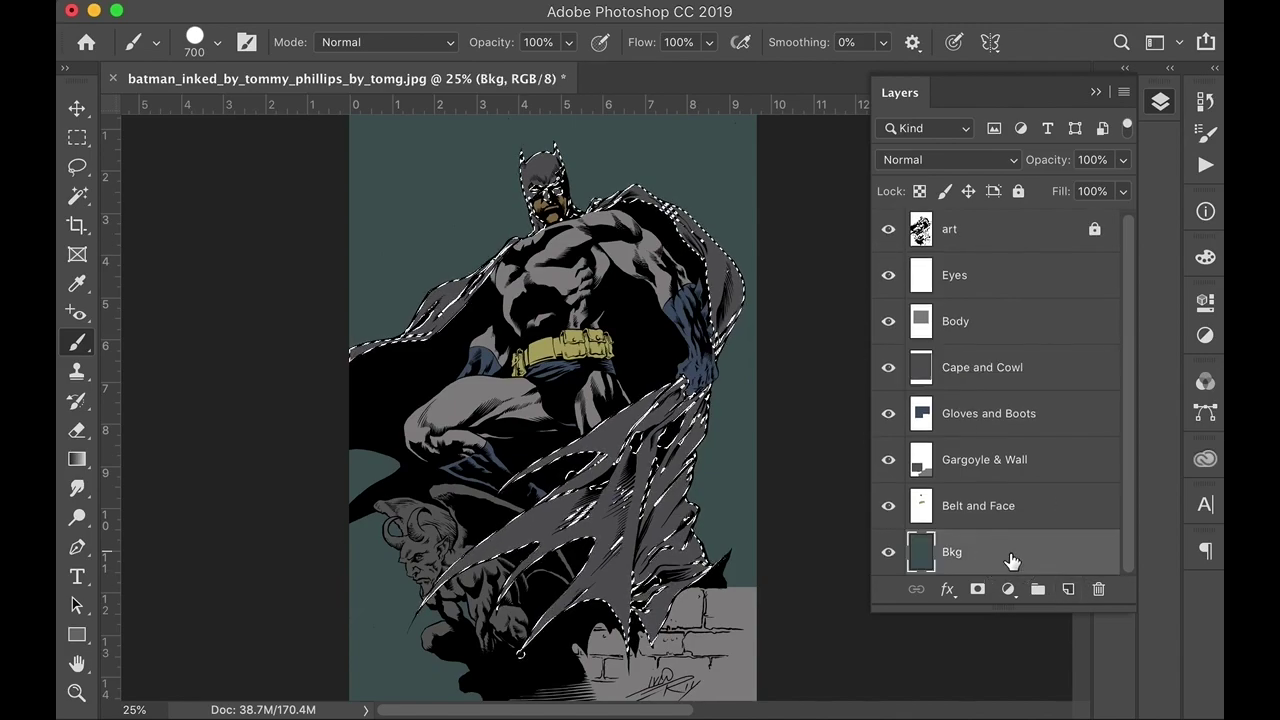
pyautogui.keyDown('super'); pyautogui.click(928, 558); pyautogui.keyUp('super')
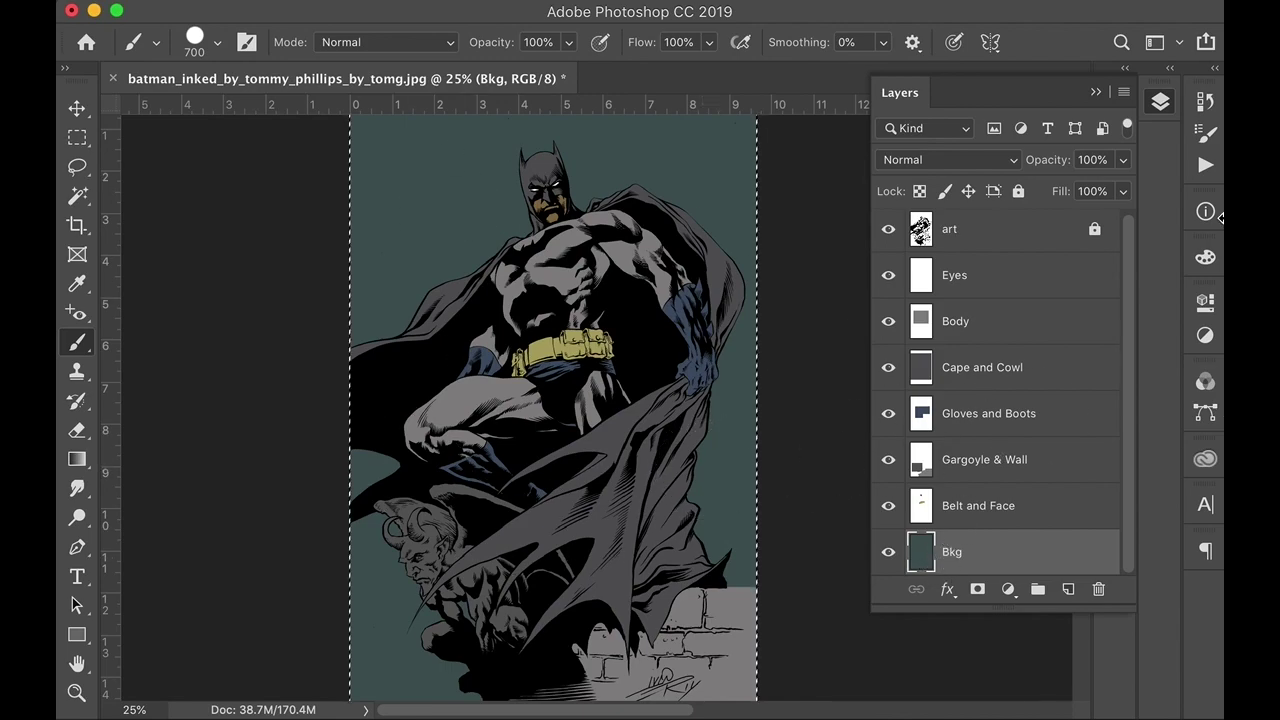
# - Sample the background teal, adjust it to a lighter teal-grey, and fill the background
pyautogui.click(1206, 259)
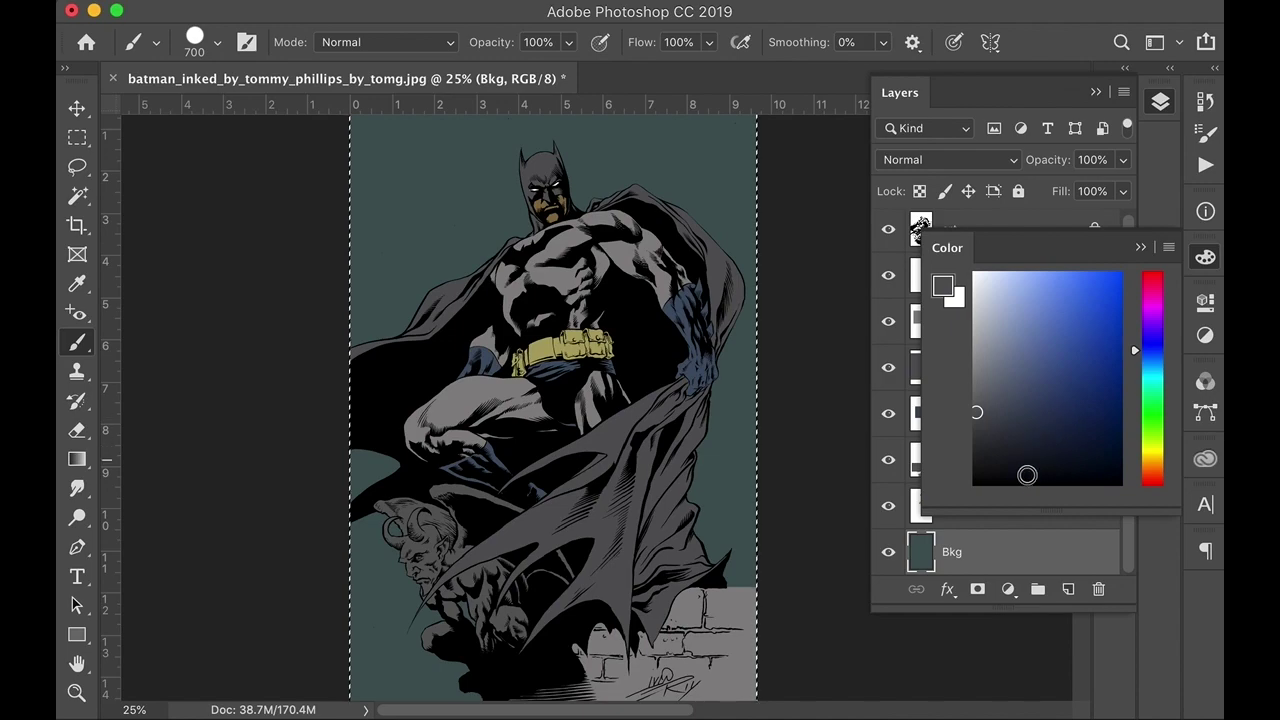
pyautogui.keyDown('alt'); pyautogui.click(735, 363); pyautogui.keyUp('alt')
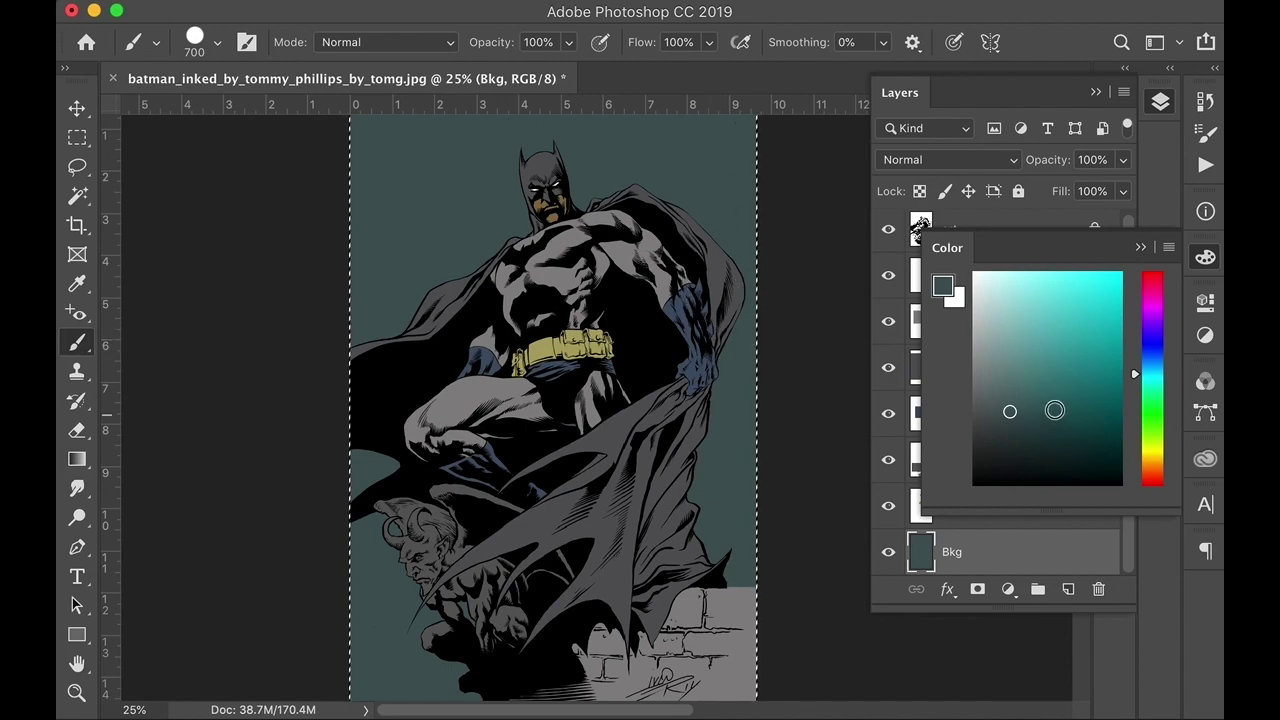
pyautogui.moveTo(1012, 387); pyautogui.dragTo(1004, 413)
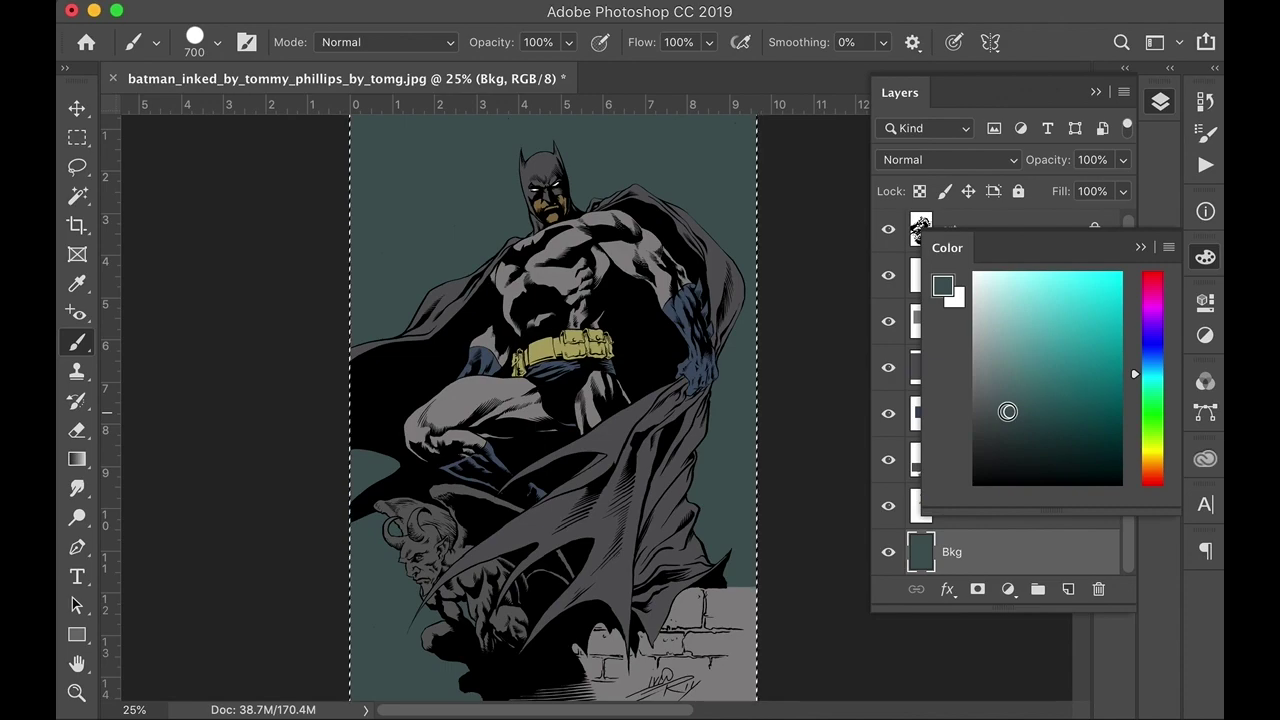
pyautogui.moveTo(1008, 412); pyautogui.dragTo(994, 380)
pyautogui.click(1138, 250)
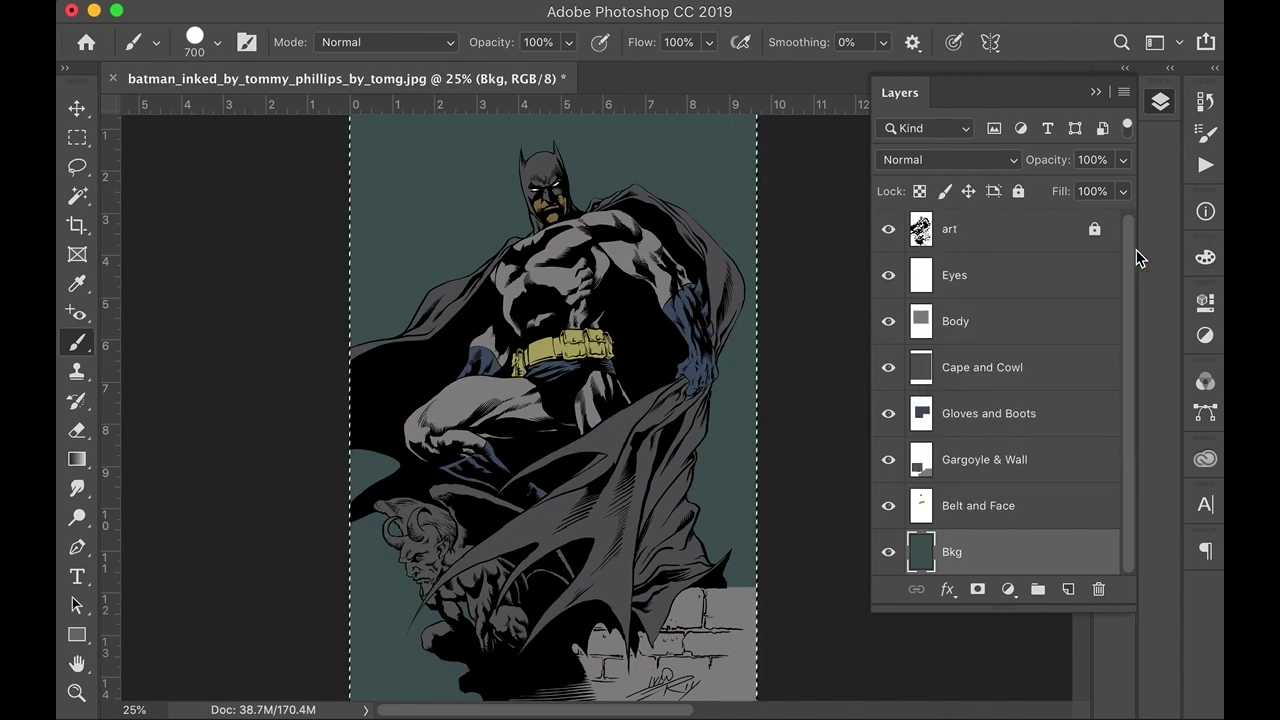
pyautogui.hotkey('alt', 'BackSpace')
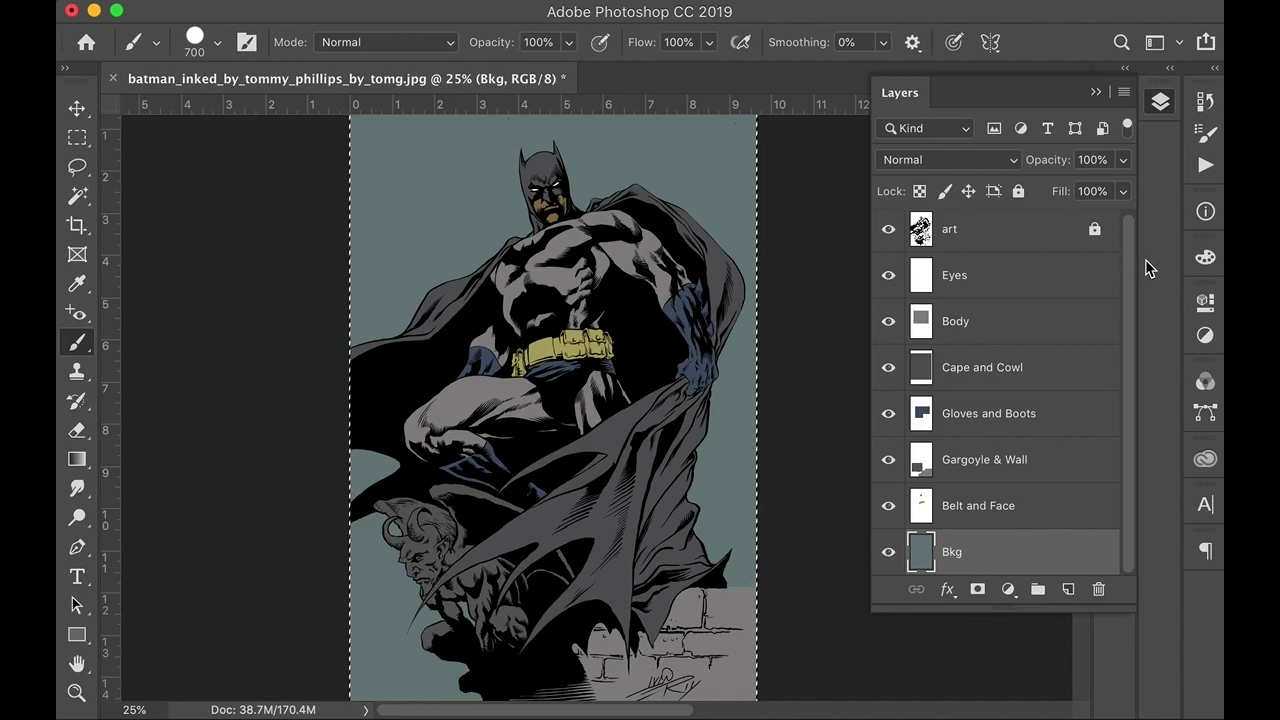
# - Refill the background with a slightly more saturated teal, then deselect
pyautogui.click(1205, 257)
pyautogui.click(1021, 381)
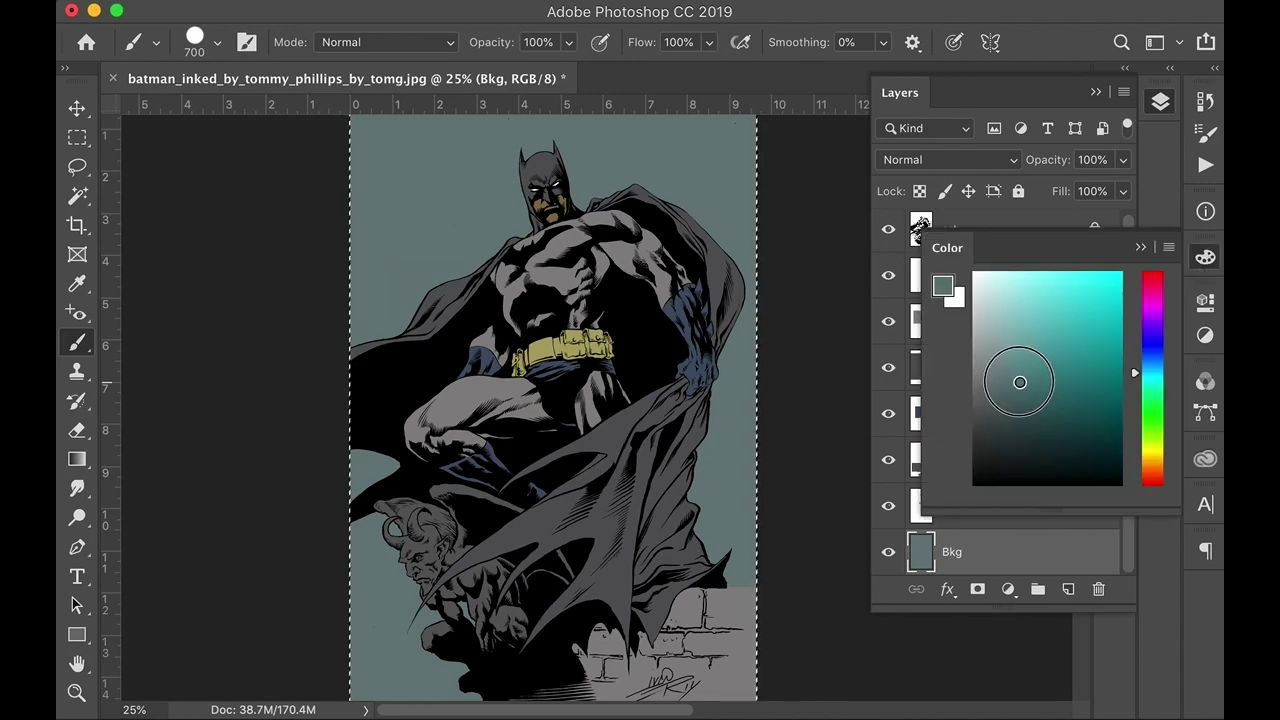
pyautogui.click(1140, 247)
pyautogui.hotkey('alt', 'BackSpace')
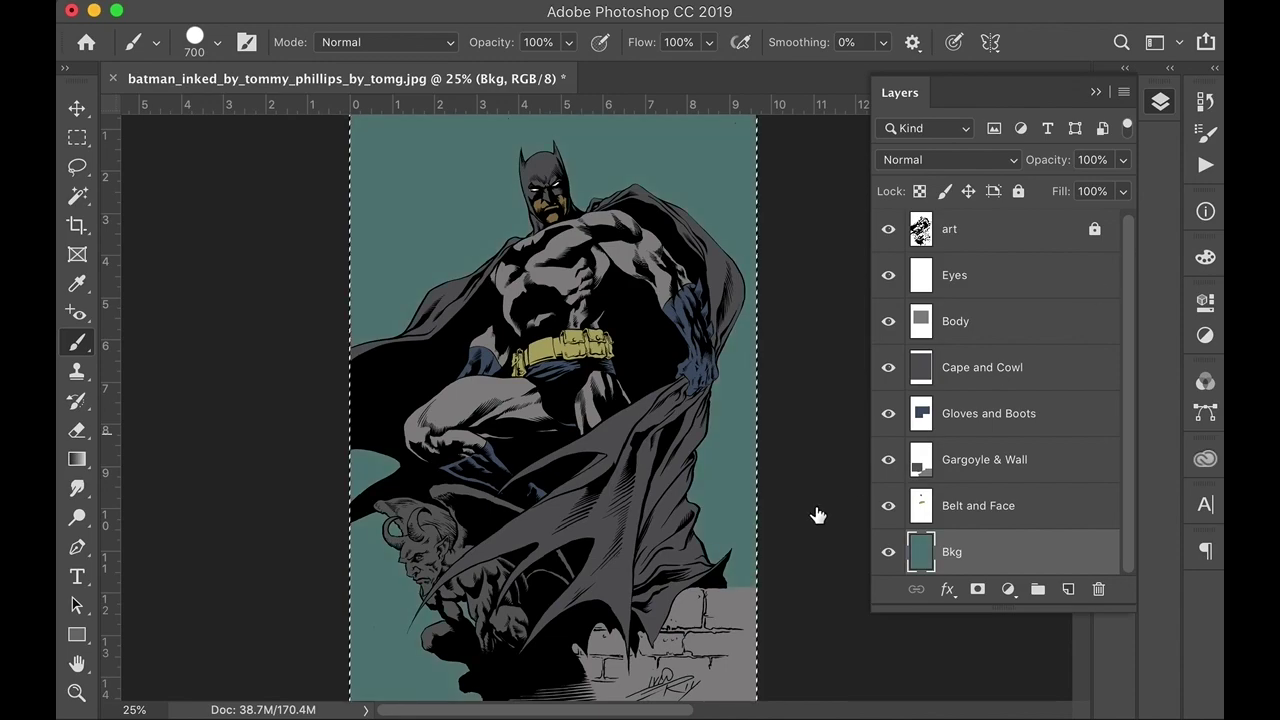
pyautogui.hotkey('ctrl', 'd')
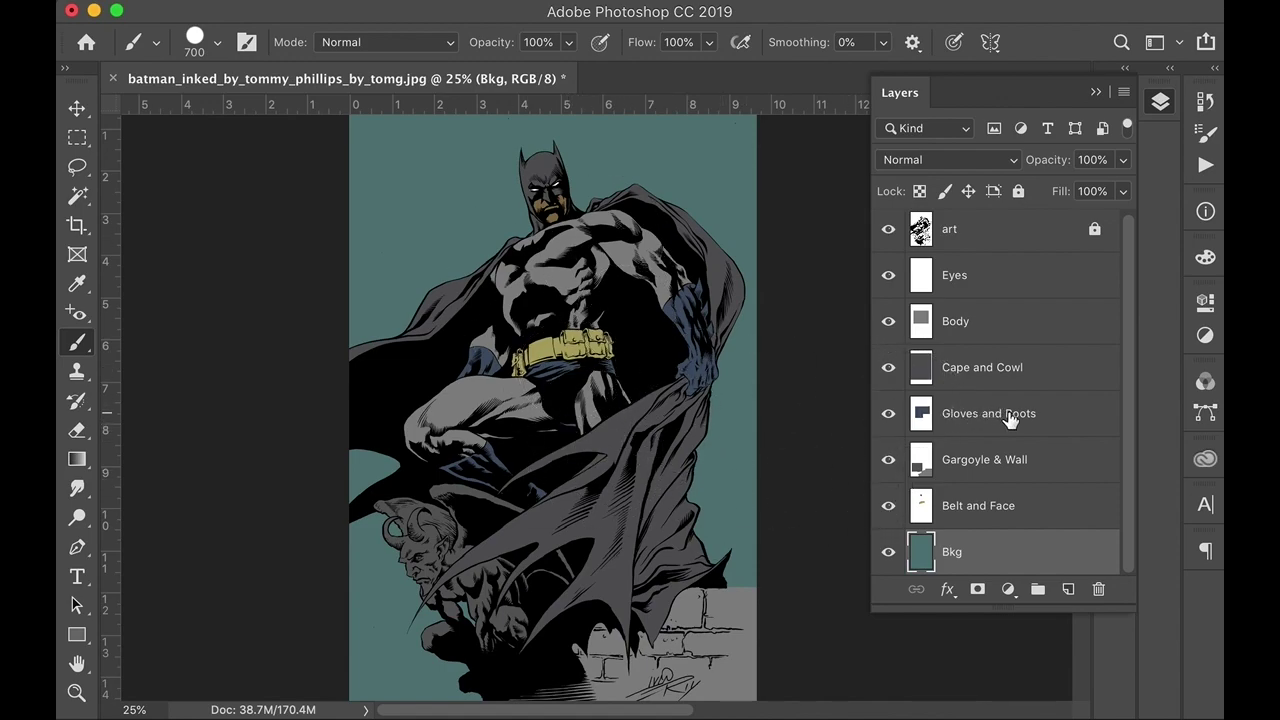
pyautogui.click(924, 413)
# - Load the Gloves and Boots selection and pick a slightly darker grey foreground colour
pyautogui.keyDown('super'); pyautogui.click(924, 413); pyautogui.keyUp('super')
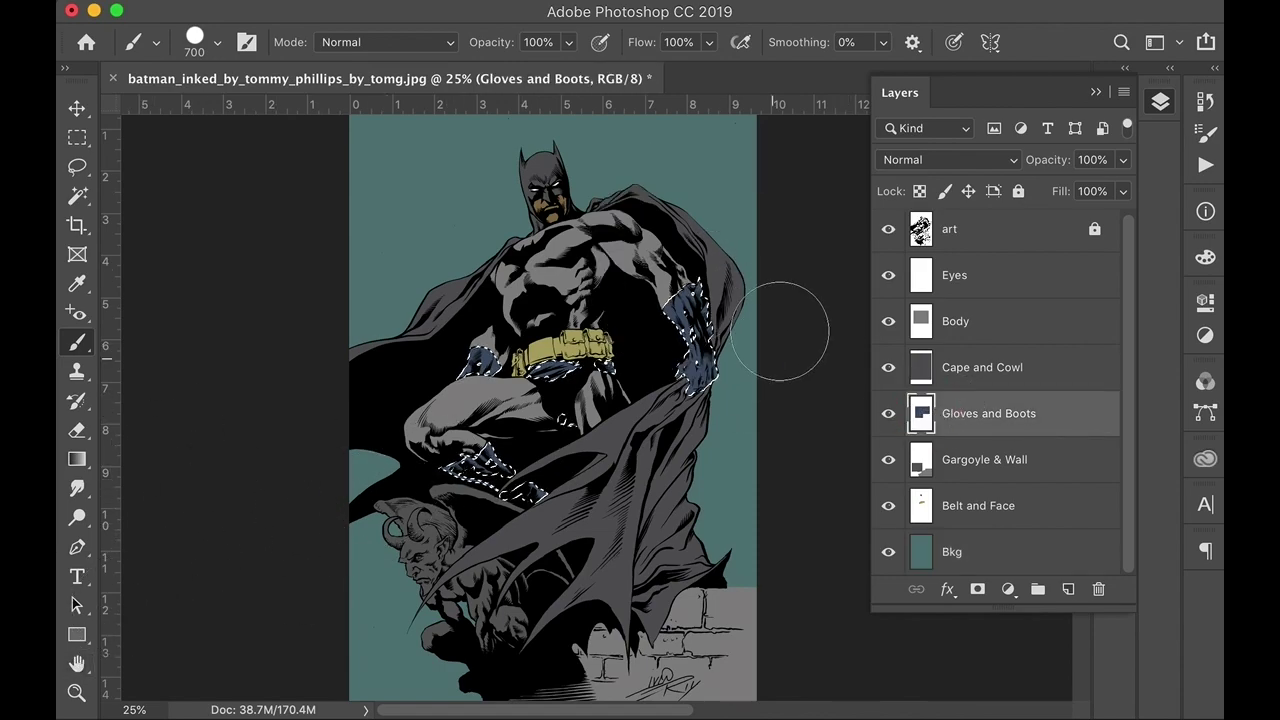
pyautogui.click(1205, 257)
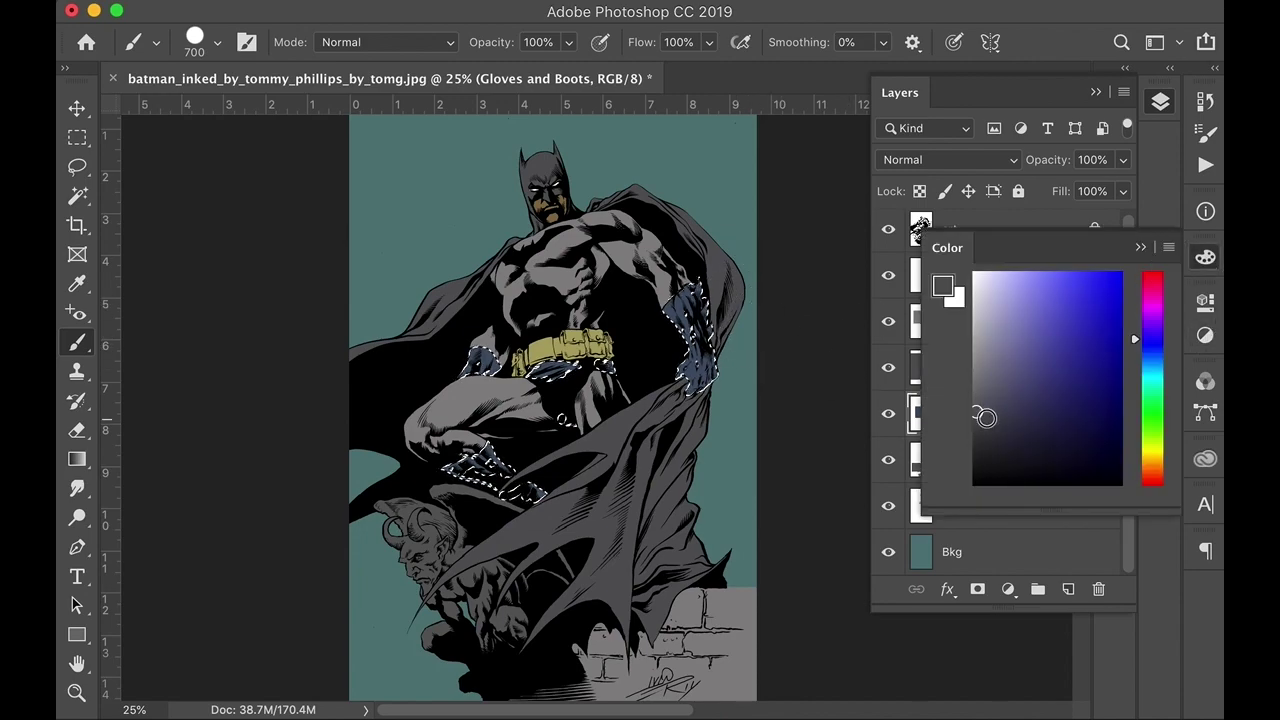
pyautogui.click(977, 432)
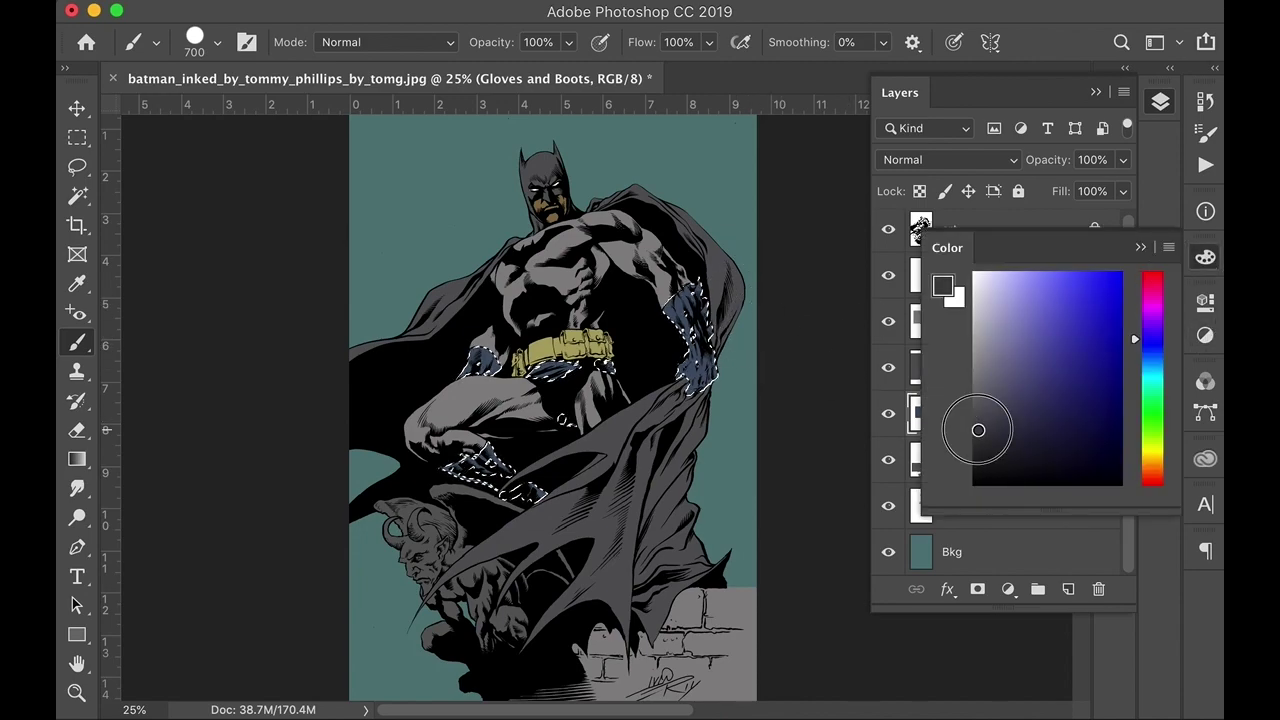
pyautogui.click(1141, 247)
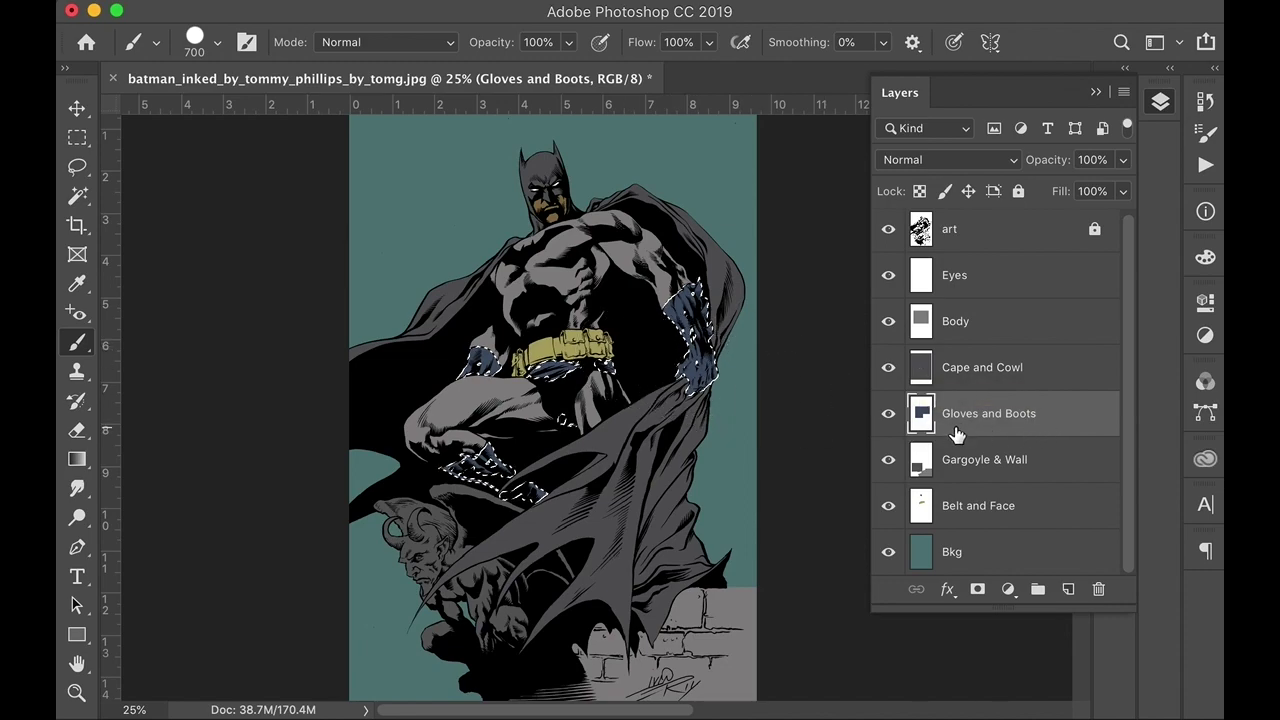
# - Load the Cape and Cowl selection, clear it, and zoom in on the artwork
pyautogui.click(967, 376)
pyautogui.keyDown('super'); pyautogui.click(917, 374); pyautogui.keyUp('super')
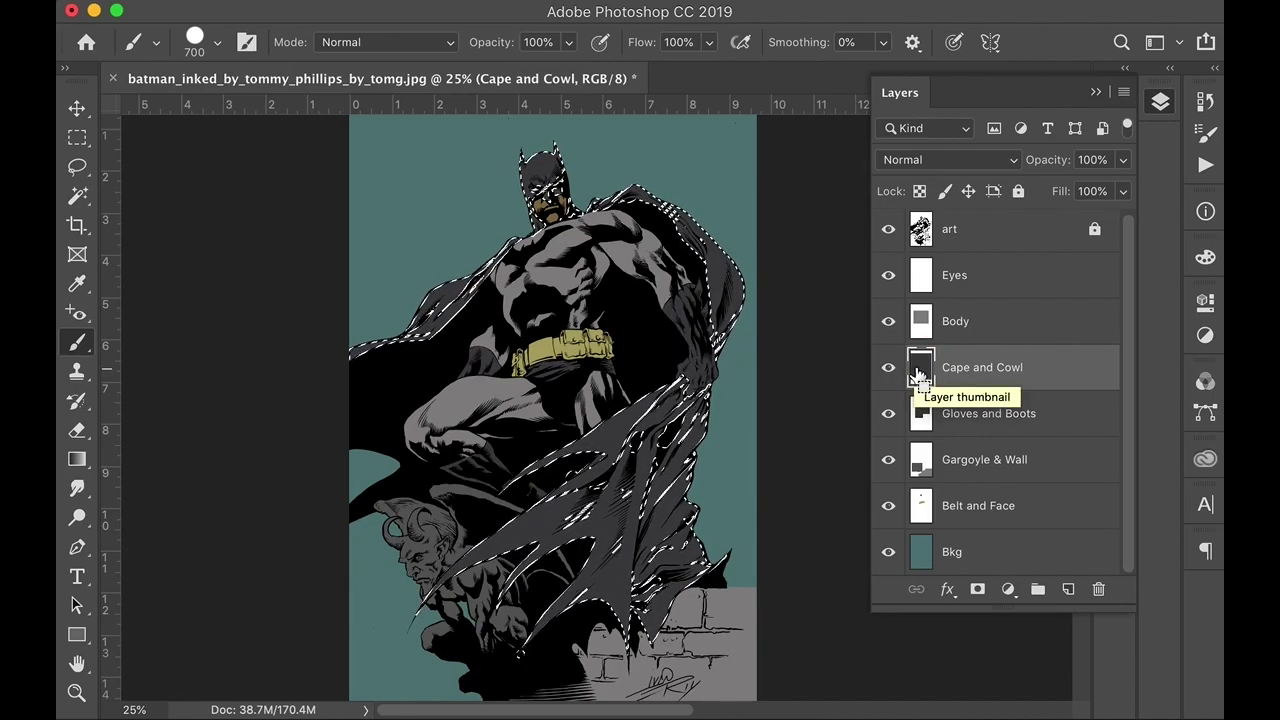
pyautogui.press('super+h')
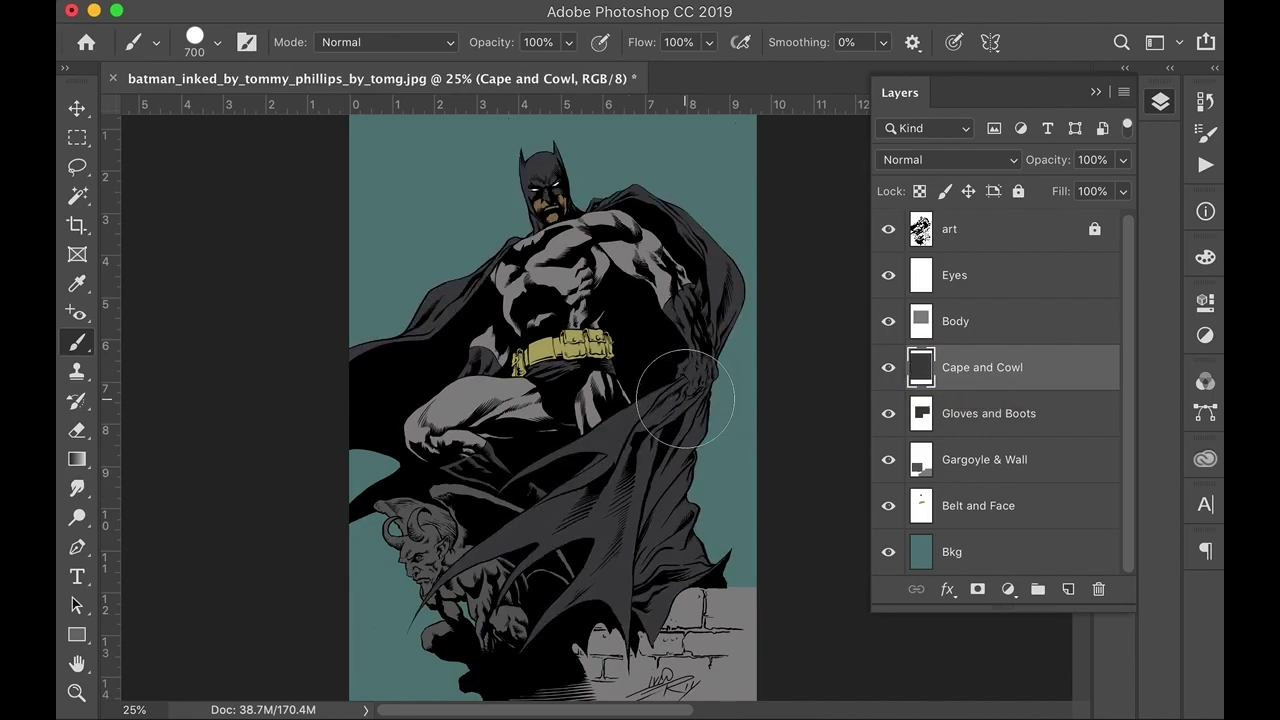
pyautogui.press('super+equal')
# - Zoom to 66.7% on Batman's chest and toggle the Body layer's grey fill to compare
pyautogui.moveTo(671, 391); pyautogui.dragTo(606, 434)
pyautogui.press('super+equal')
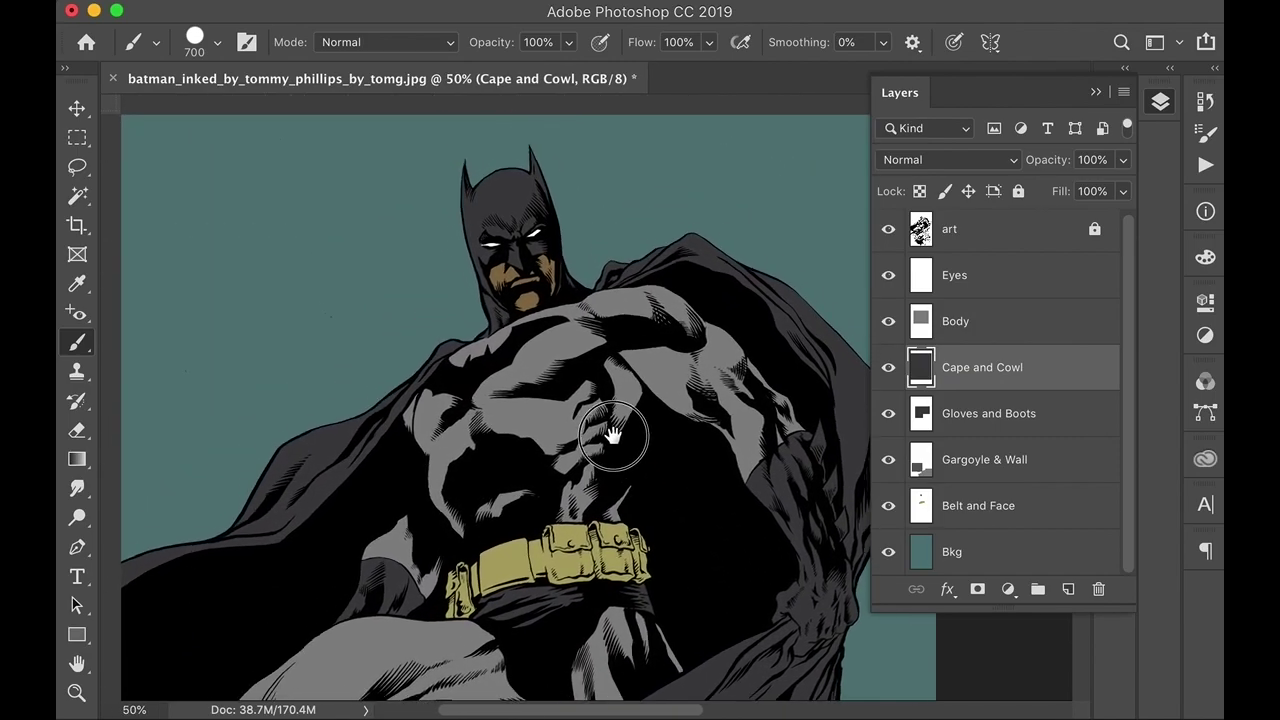
pyautogui.press('super+equal')
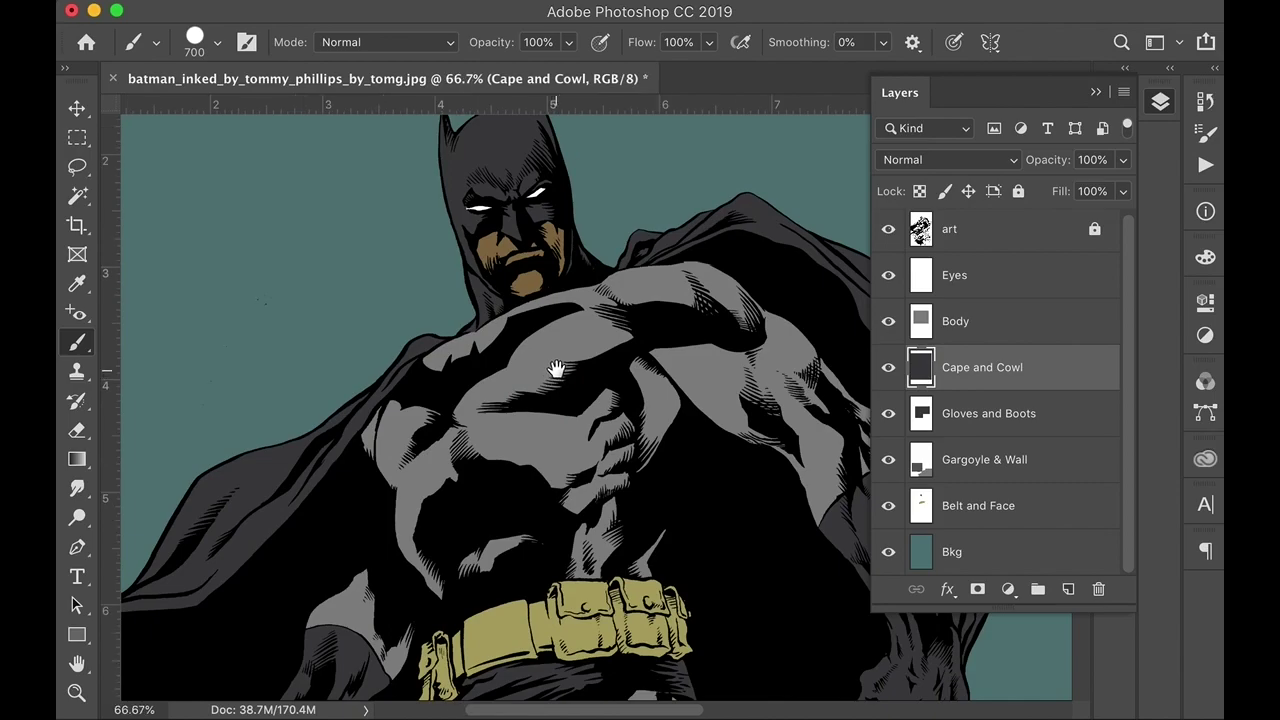
pyautogui.moveTo(560, 371); pyautogui.dragTo(677, 374)
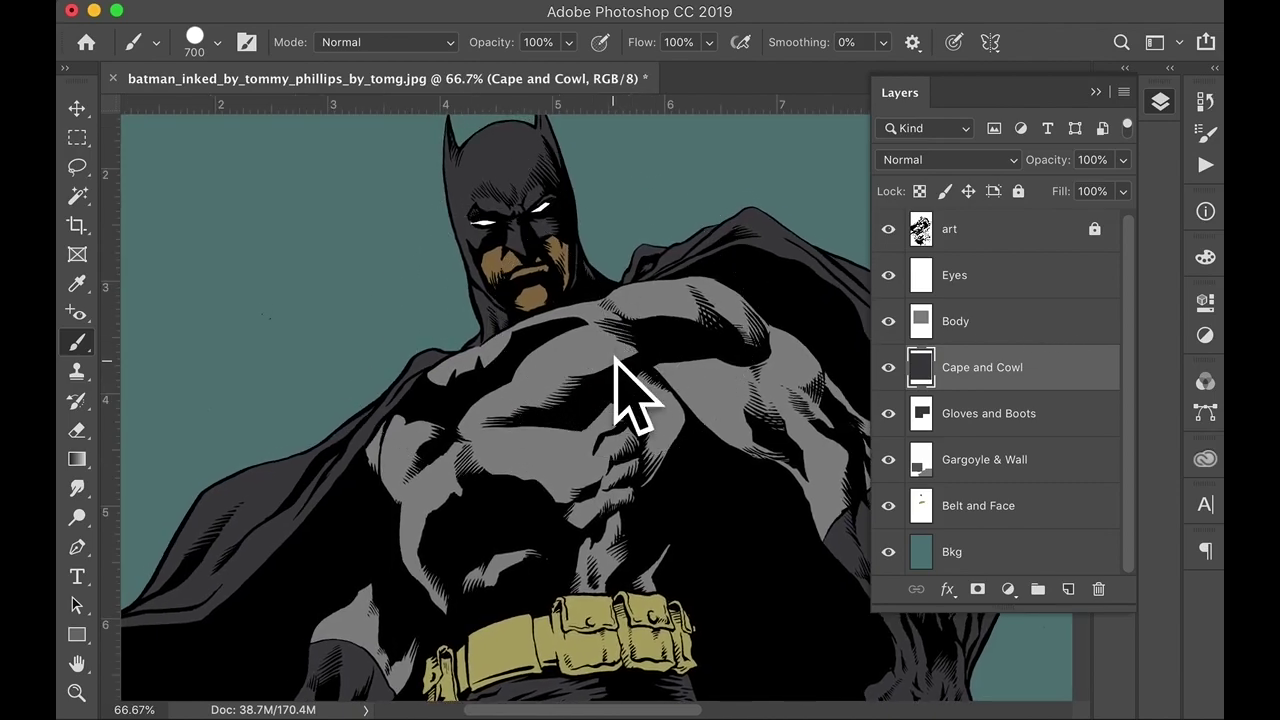
pyautogui.click(1020, 323)
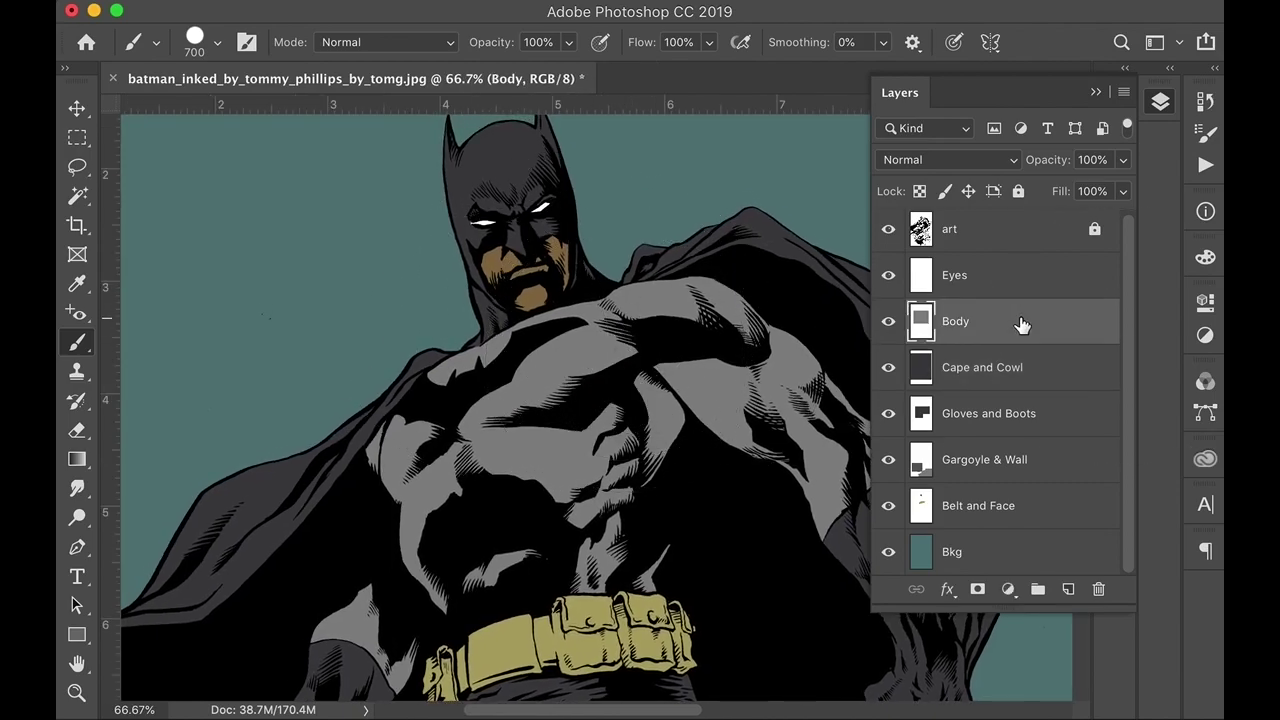
pyautogui.click(888, 324)
pyautogui.click(888, 322)
pyautogui.click(888, 322)
pyautogui.click(888, 322)
pyautogui.click(888, 322)
pyautogui.click(888, 322)
pyautogui.moveTo(499, 501); pyautogui.dragTo(508, 476)
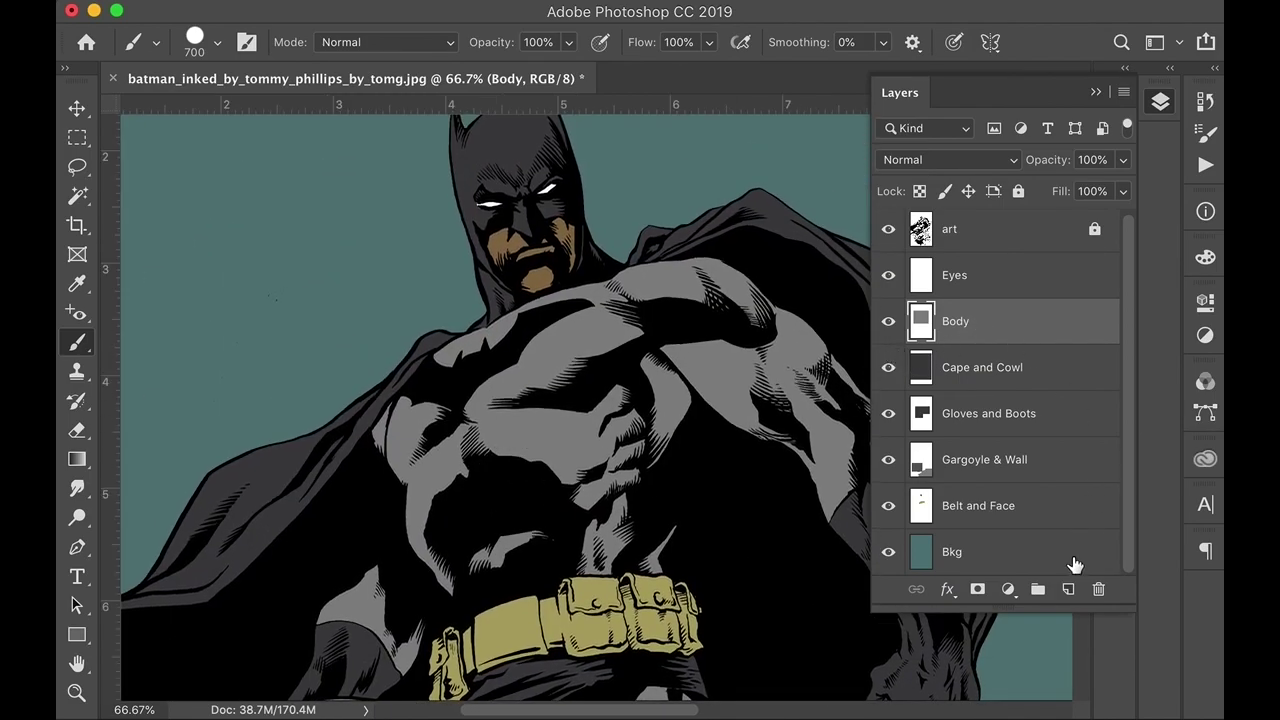
# - Add a new layer above Body and name it Body L&S
pyautogui.click(1068, 590)
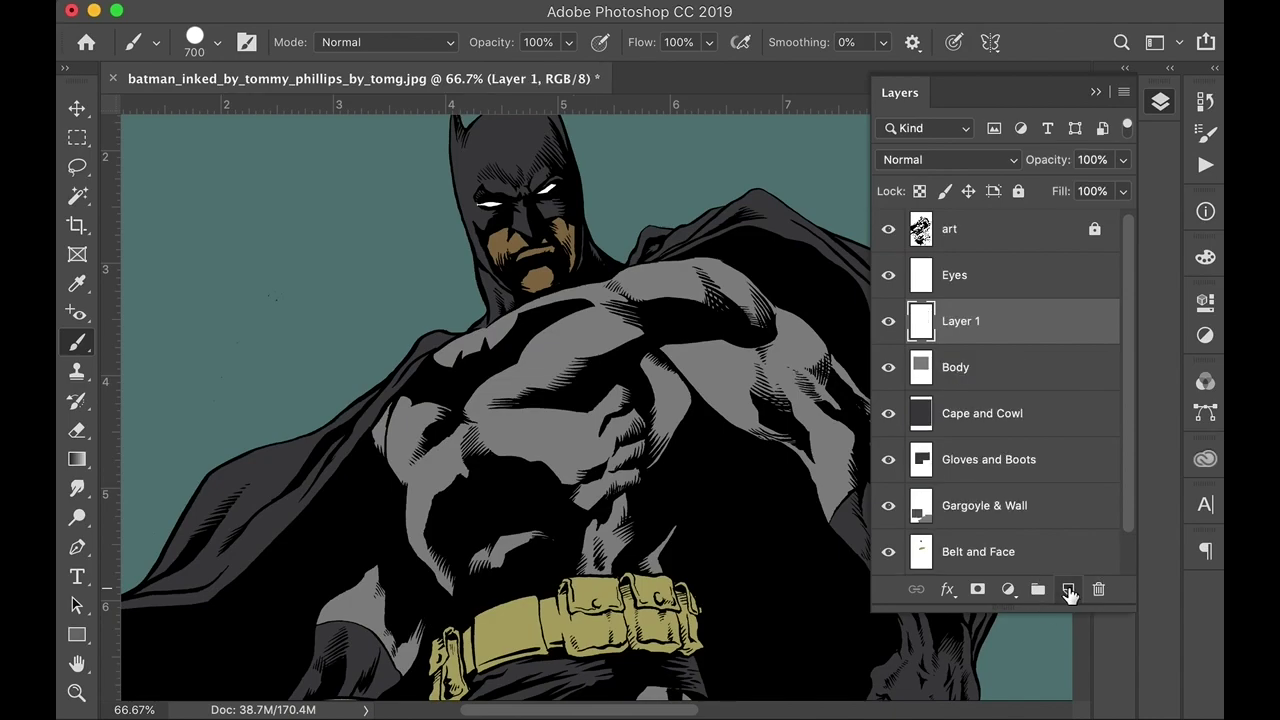
pyautogui.doubleClick(961, 320)
pyautogui.write('Body L&S')
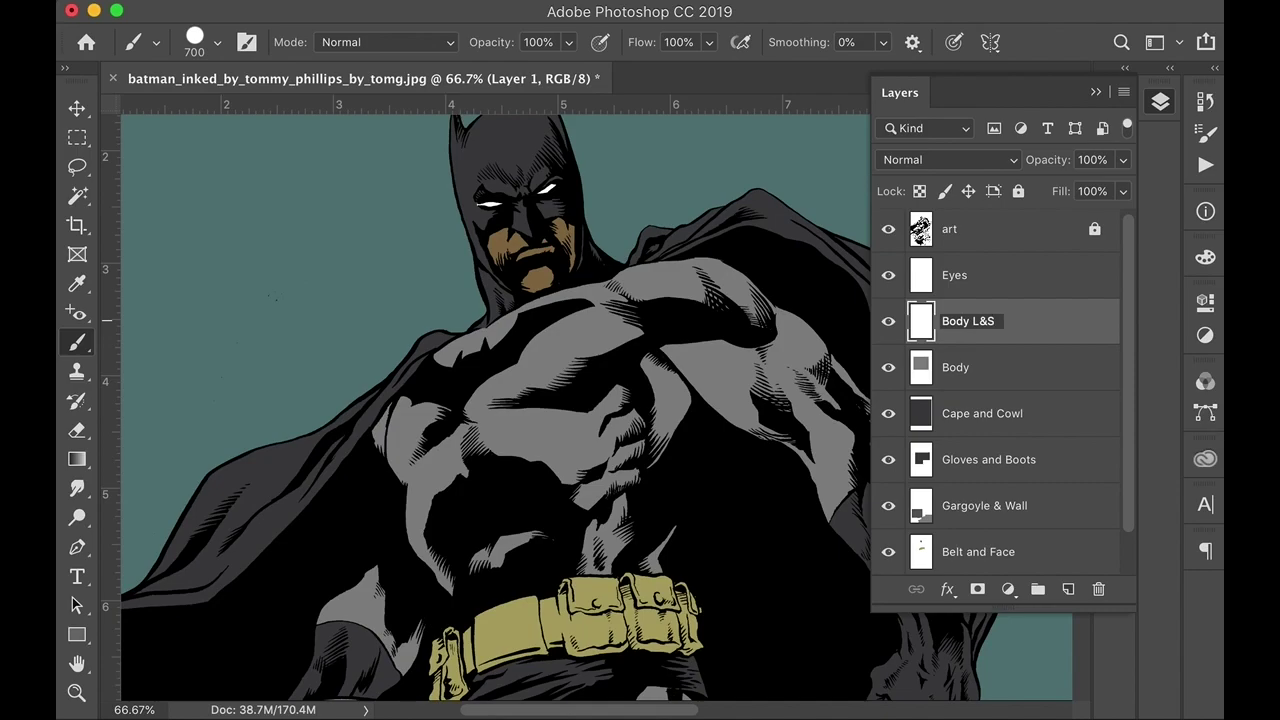
pyautogui.press('Return')
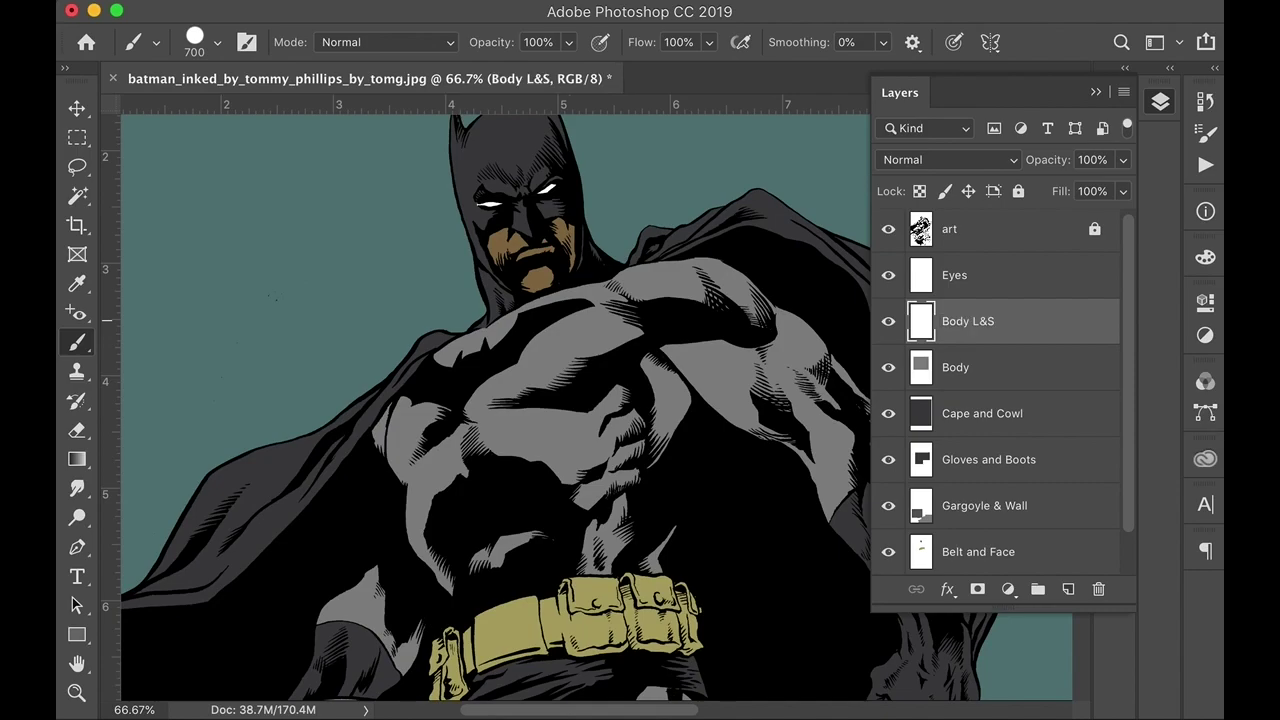
# - Load the Body layer's grey shapes as a selection and set brush hardness to 0%
pyautogui.keyDown('super'); pyautogui.click(921, 368); pyautogui.keyUp('super')
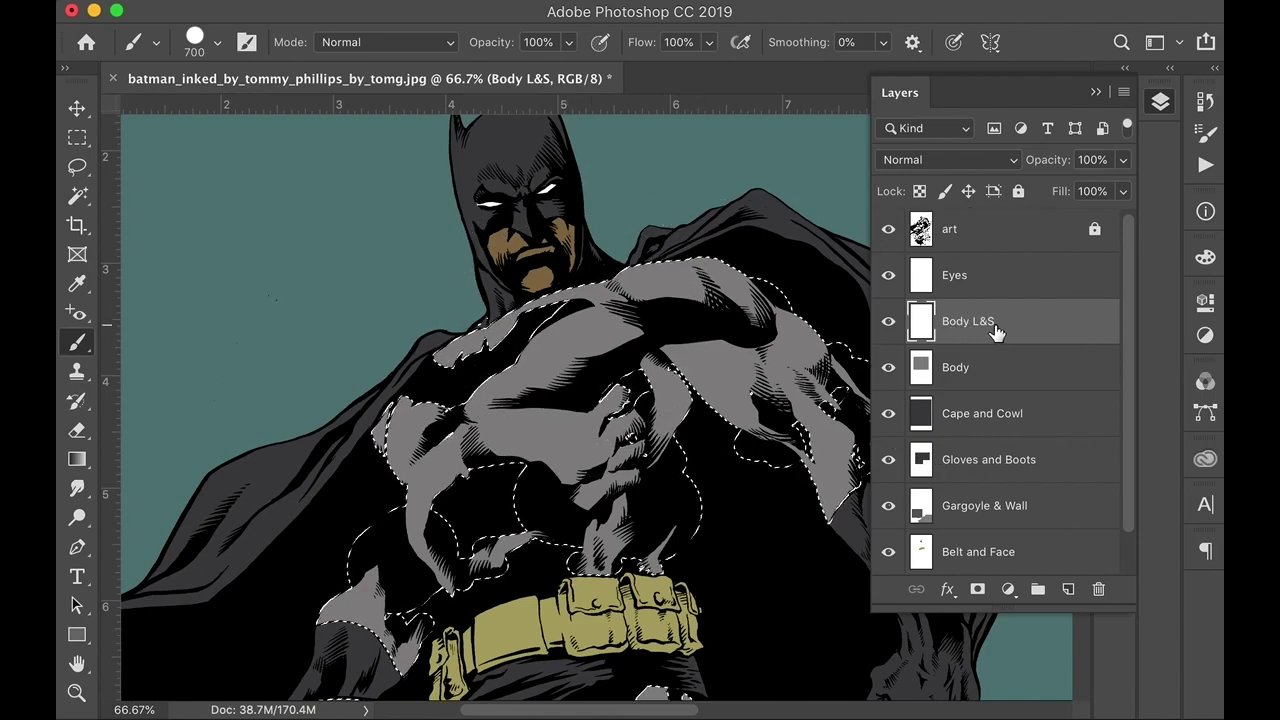
pyautogui.rightClick(449, 403)
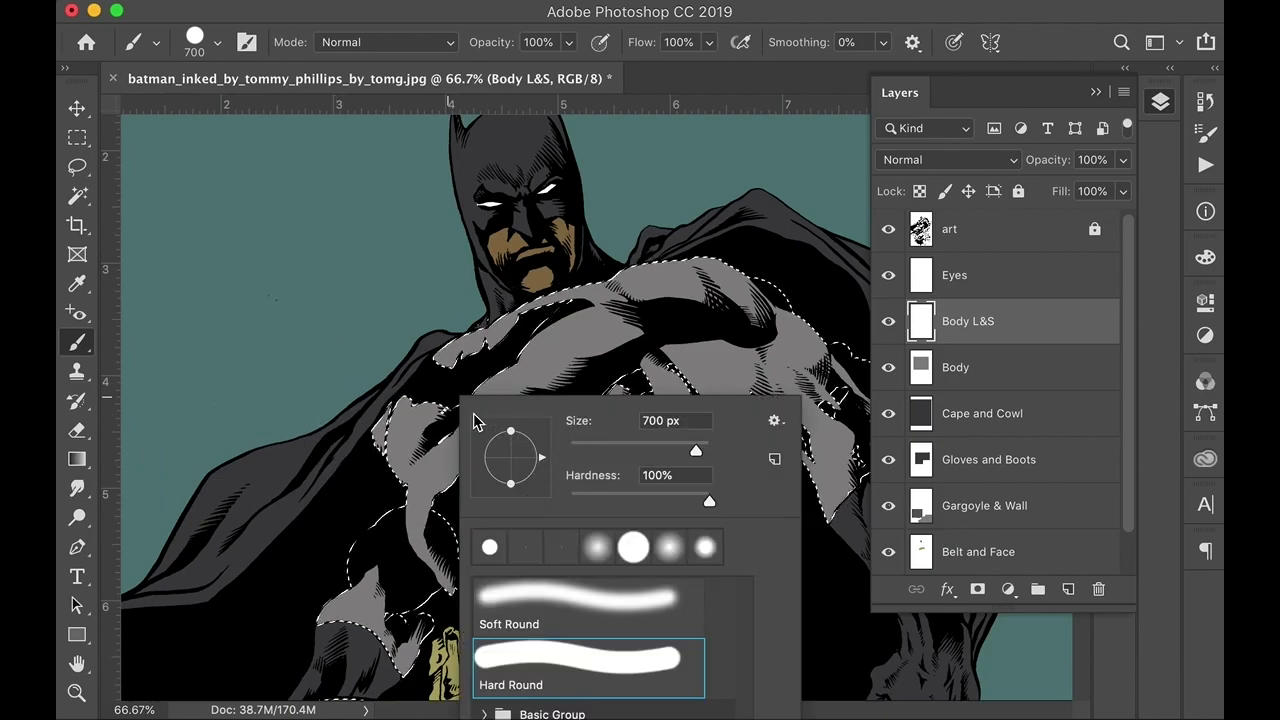
pyautogui.moveTo(609, 499); pyautogui.dragTo(568, 505)
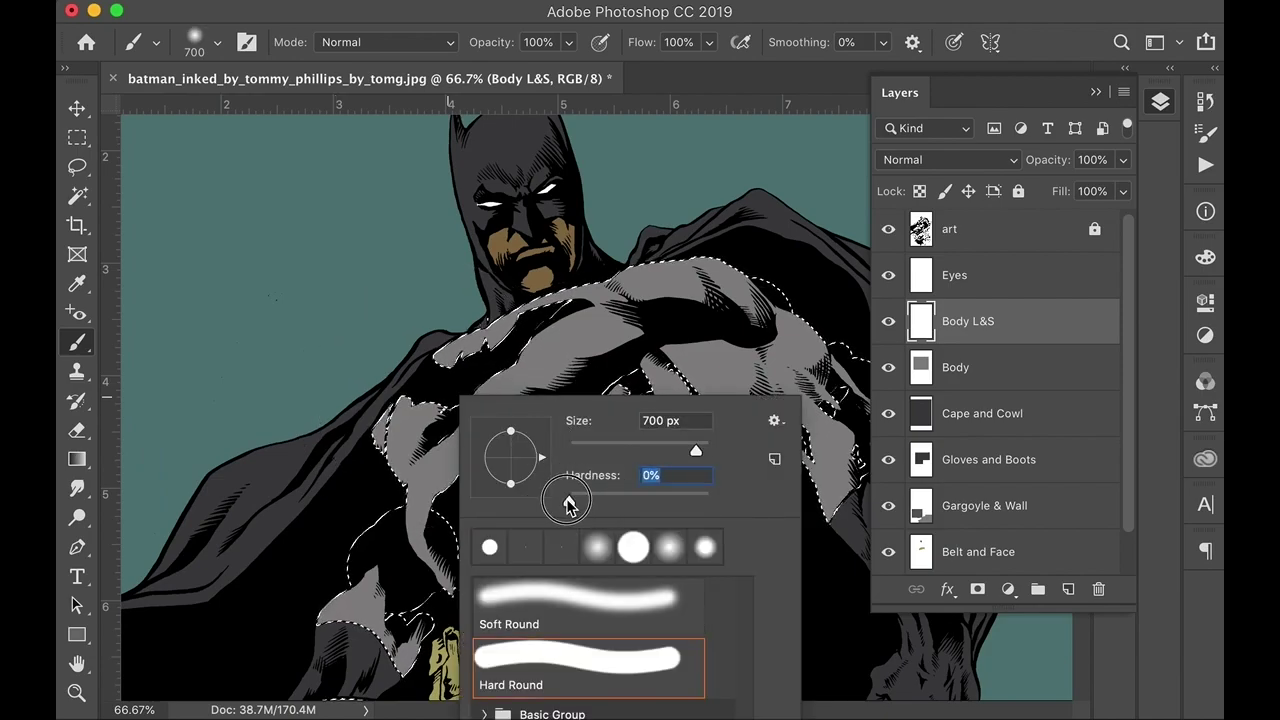
pyautogui.press('Return')
# - Resize the soft brush to 250 px and sample the body grey from Batman's chest
pyautogui.press('[')
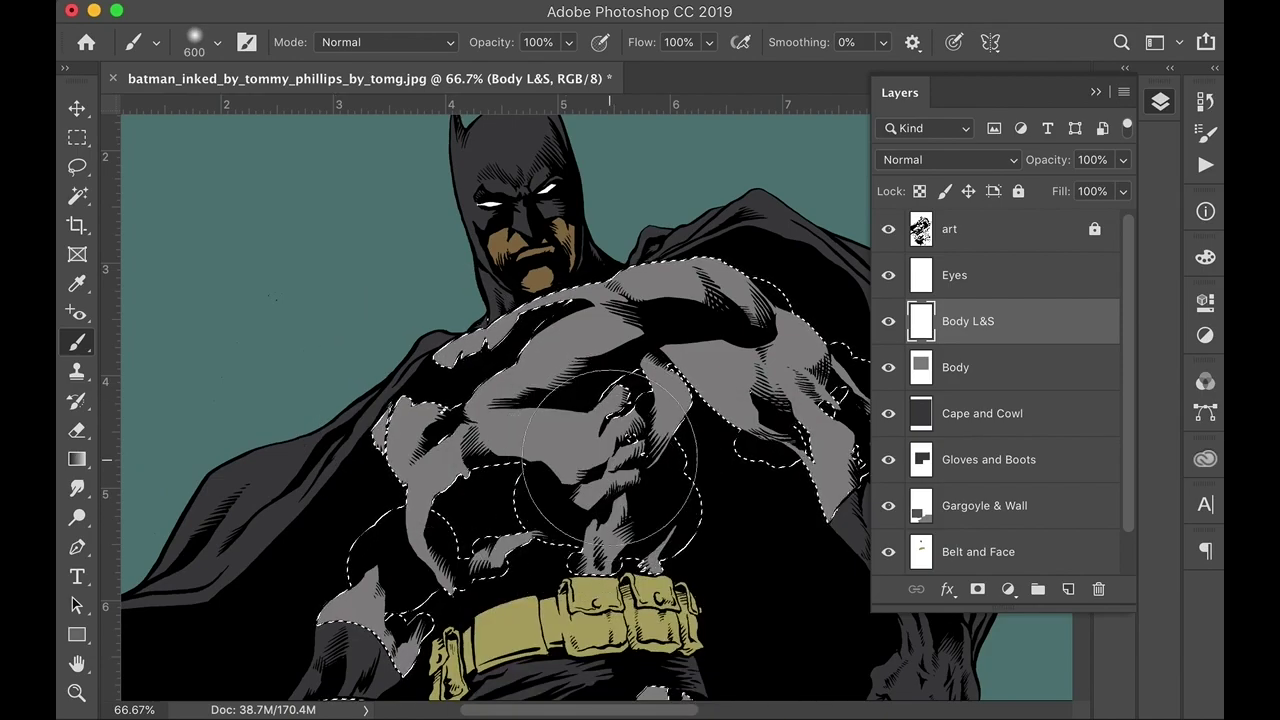
pyautogui.press('[')
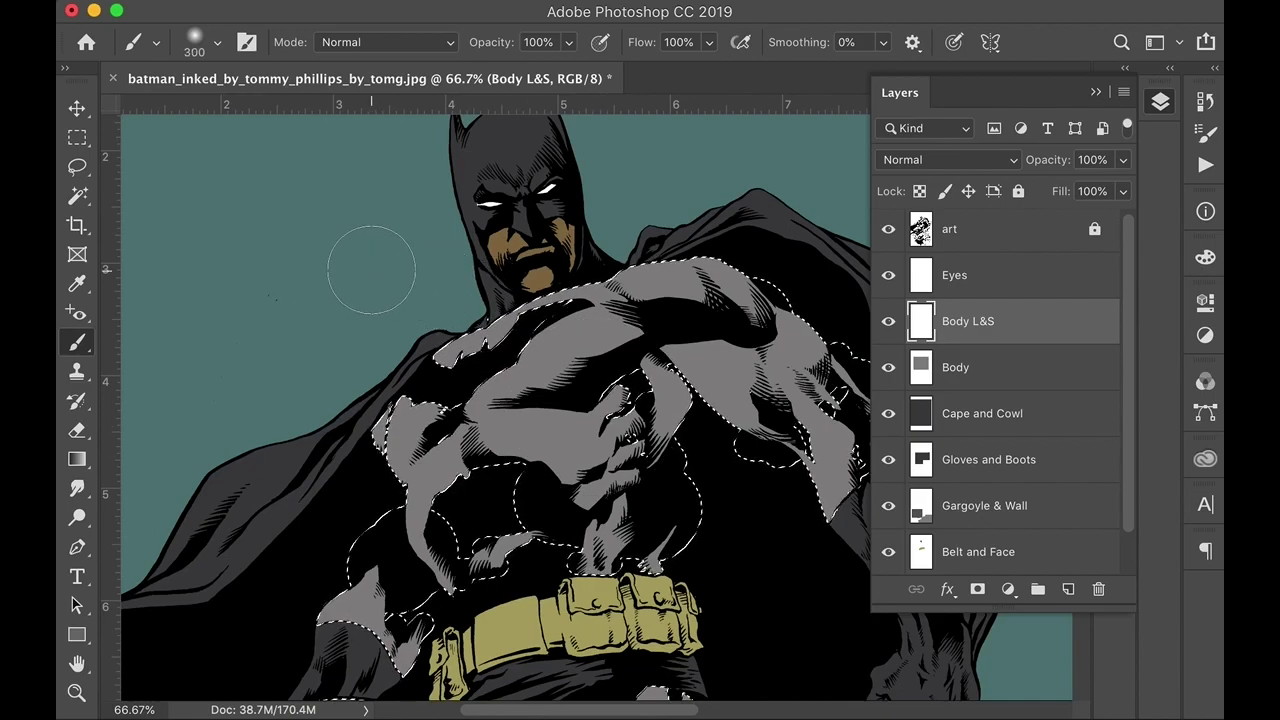
pyautogui.press(']')
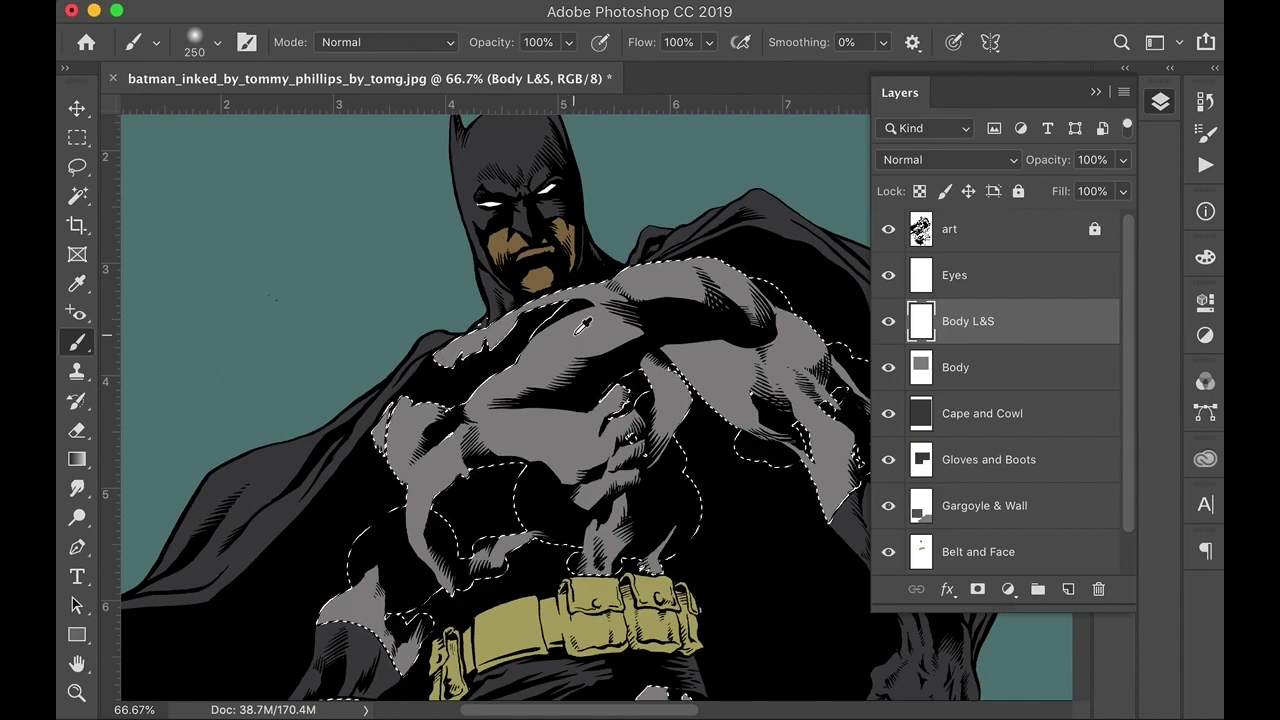
pyautogui.keyDown('alt'); pyautogui.click(585, 322); pyautogui.keyUp('alt')
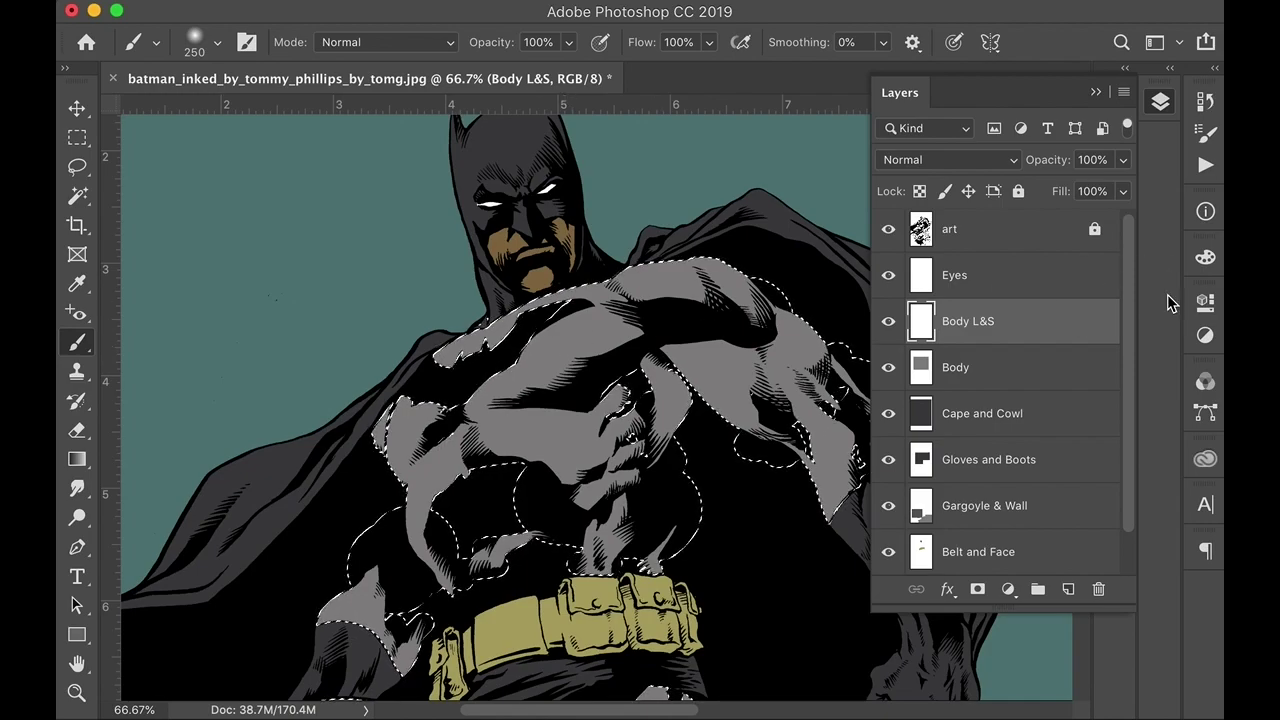
pyautogui.click(1205, 259)
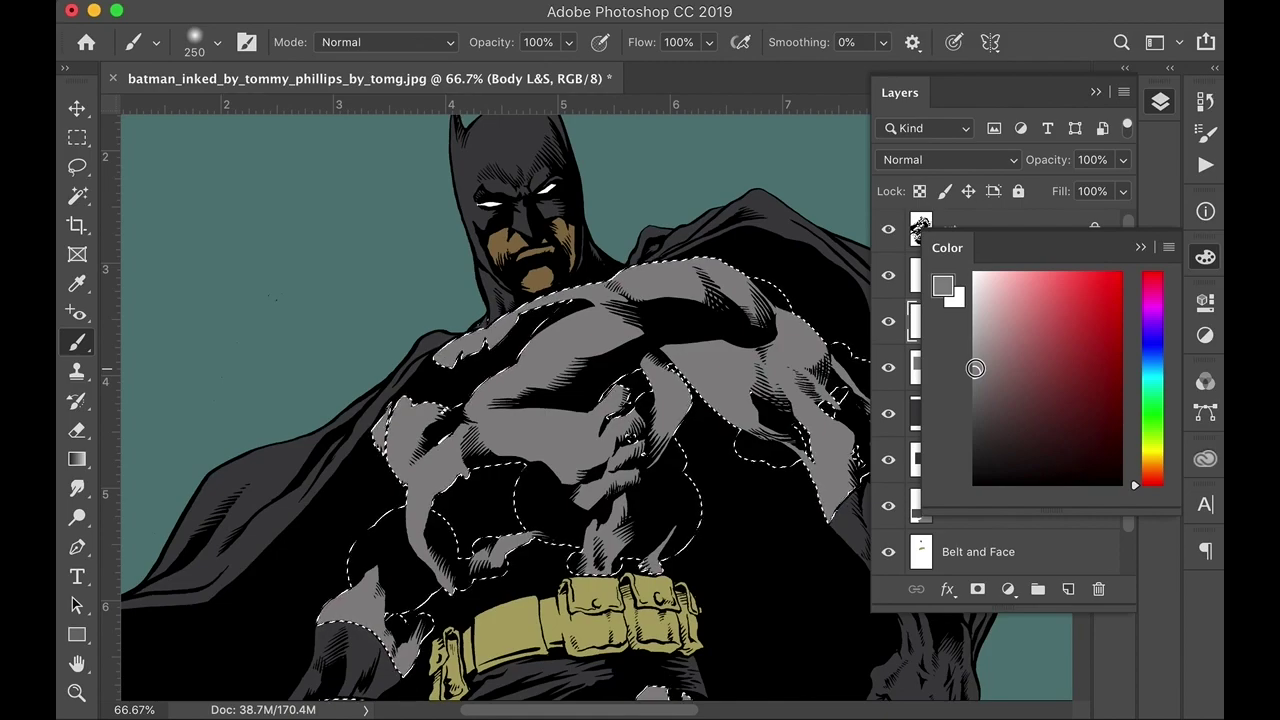
# - Pick a lighter grey and paint a first soft highlight on the shoulder top
pyautogui.click(976, 349)
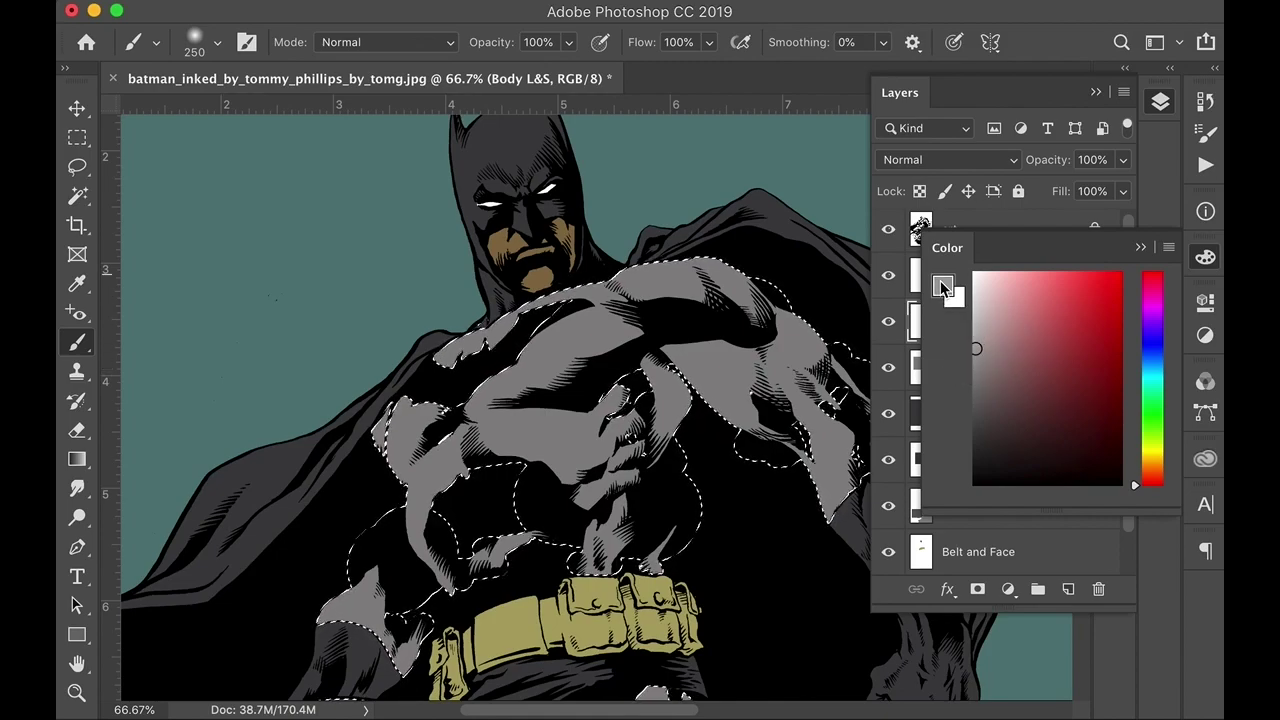
pyautogui.click(1138, 247)
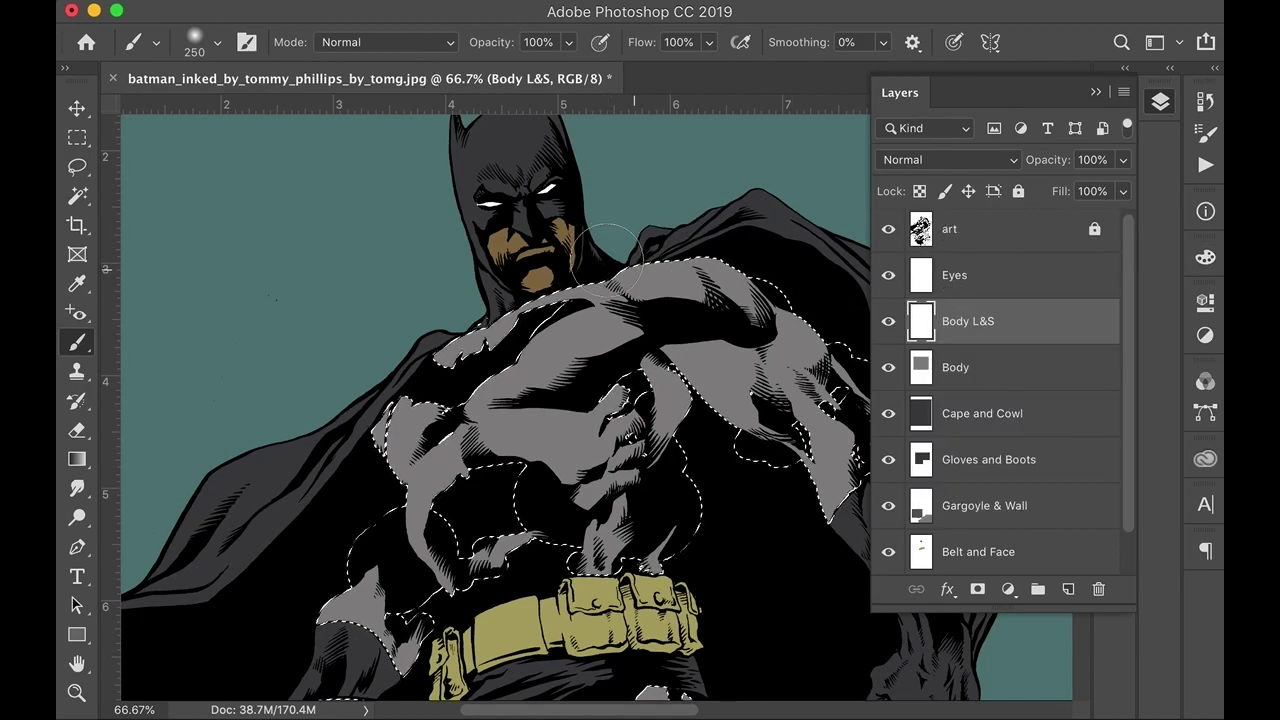
pyautogui.click(648, 240)
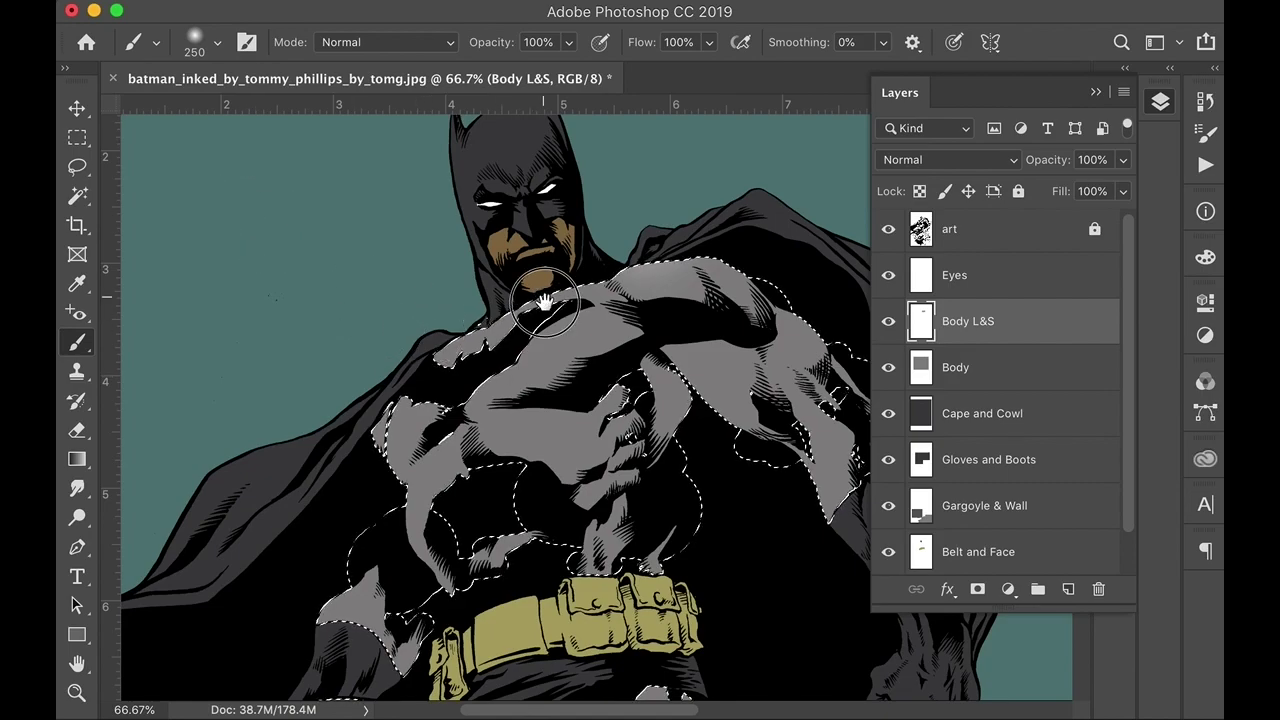
# - With a 400 px brush, paint soft highlights across the chest and both shoulders
pyautogui.scroll(5, 550, 295)
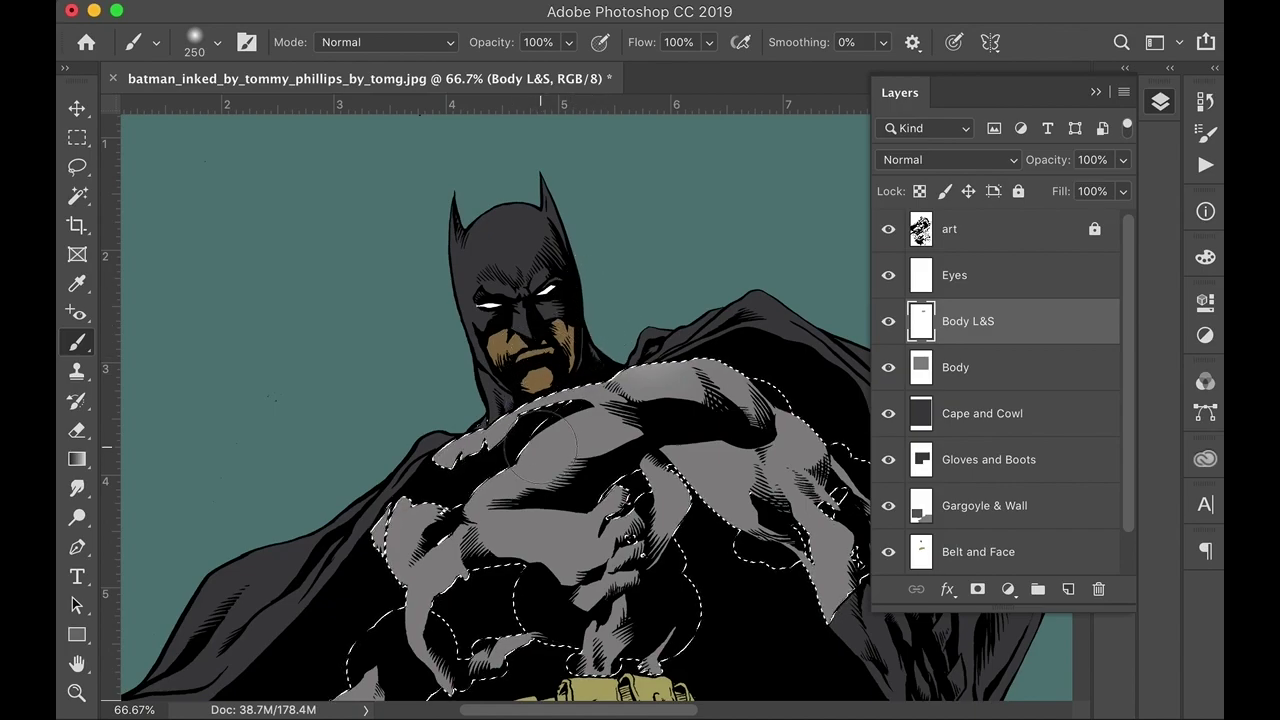
pyautogui.hotkey('ctrl', 'd')
pyautogui.moveTo(540, 450); pyautogui.dragTo(560, 375)
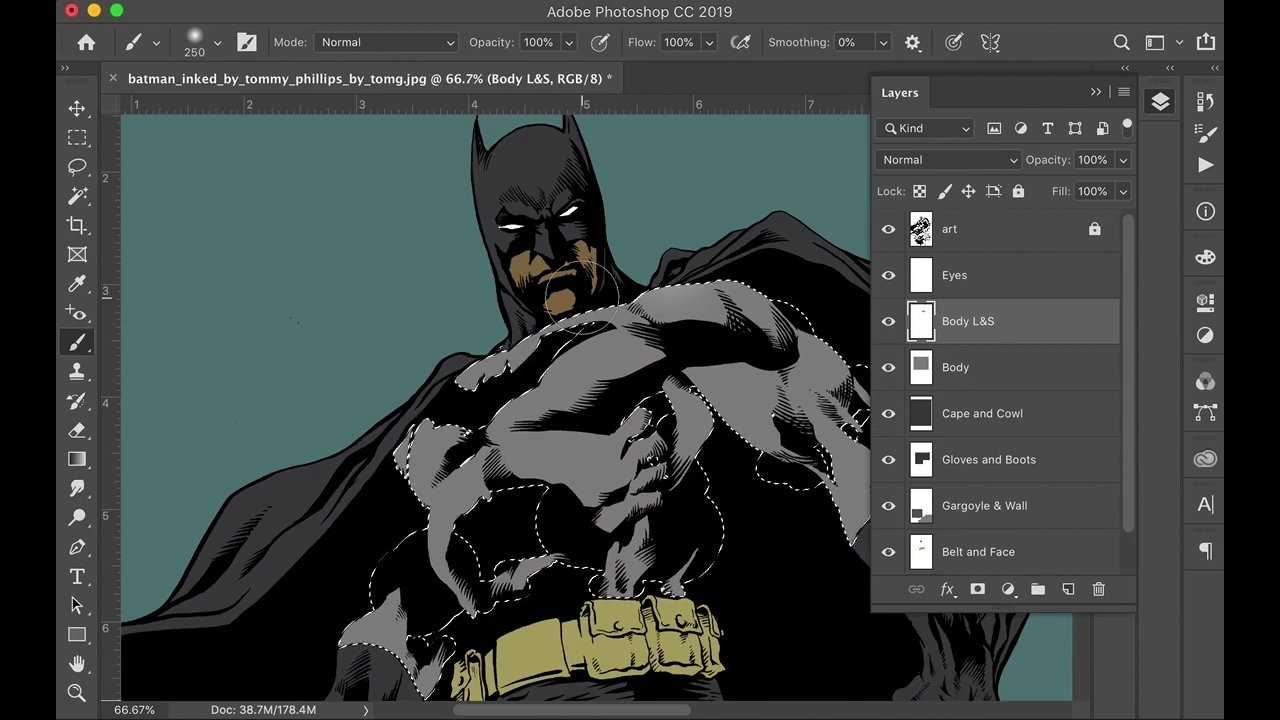
pyautogui.press(']')
pyautogui.press(']')
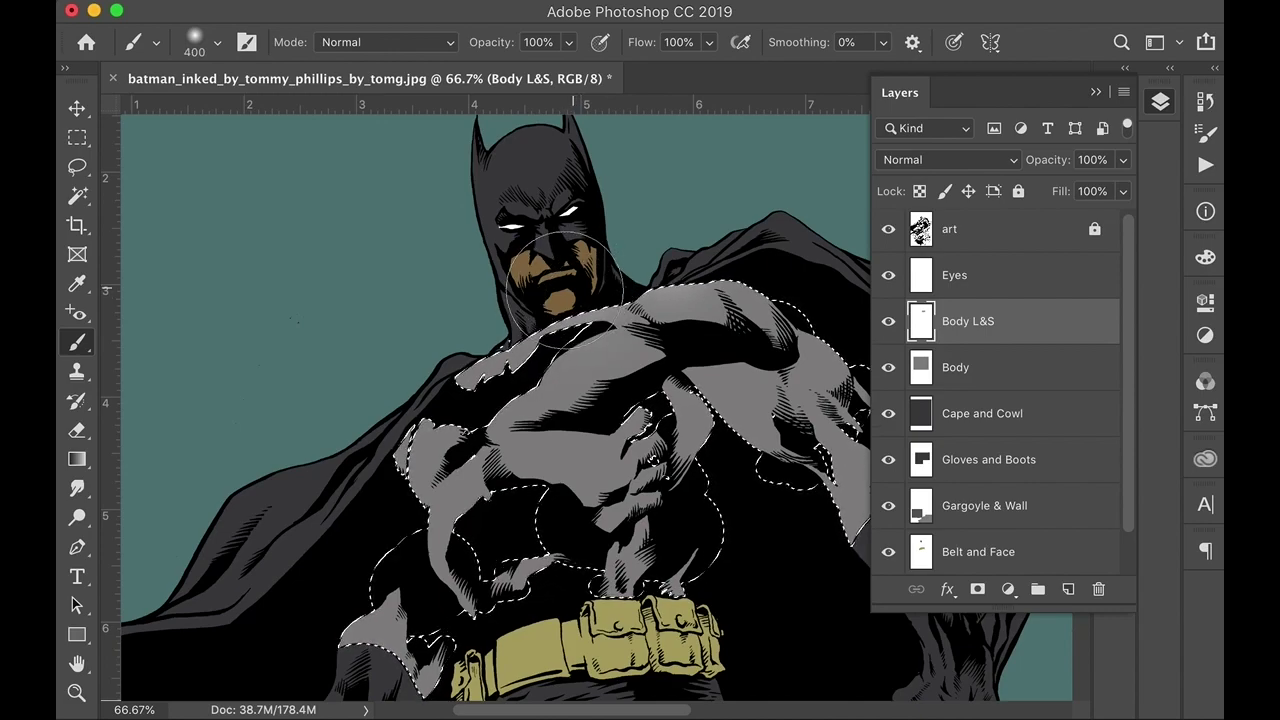
pyautogui.moveTo(565, 285)
pyautogui.mouseDown()
pyautogui.moveTo(492, 327)
pyautogui.moveTo(450, 400)
pyautogui.mouseUp()
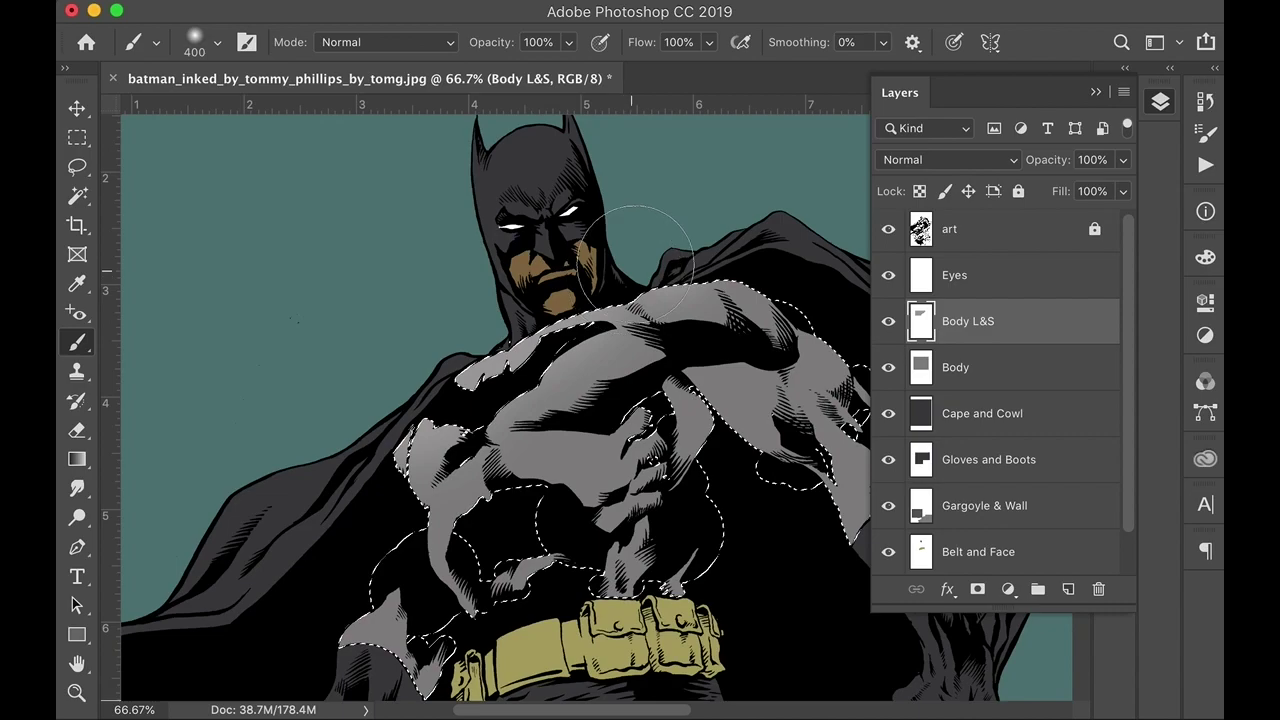
pyautogui.moveTo(474, 433)
pyautogui.mouseDown()
pyautogui.moveTo(385, 530)
pyautogui.moveTo(390, 485)
pyautogui.moveTo(421, 483)
pyautogui.mouseUp()
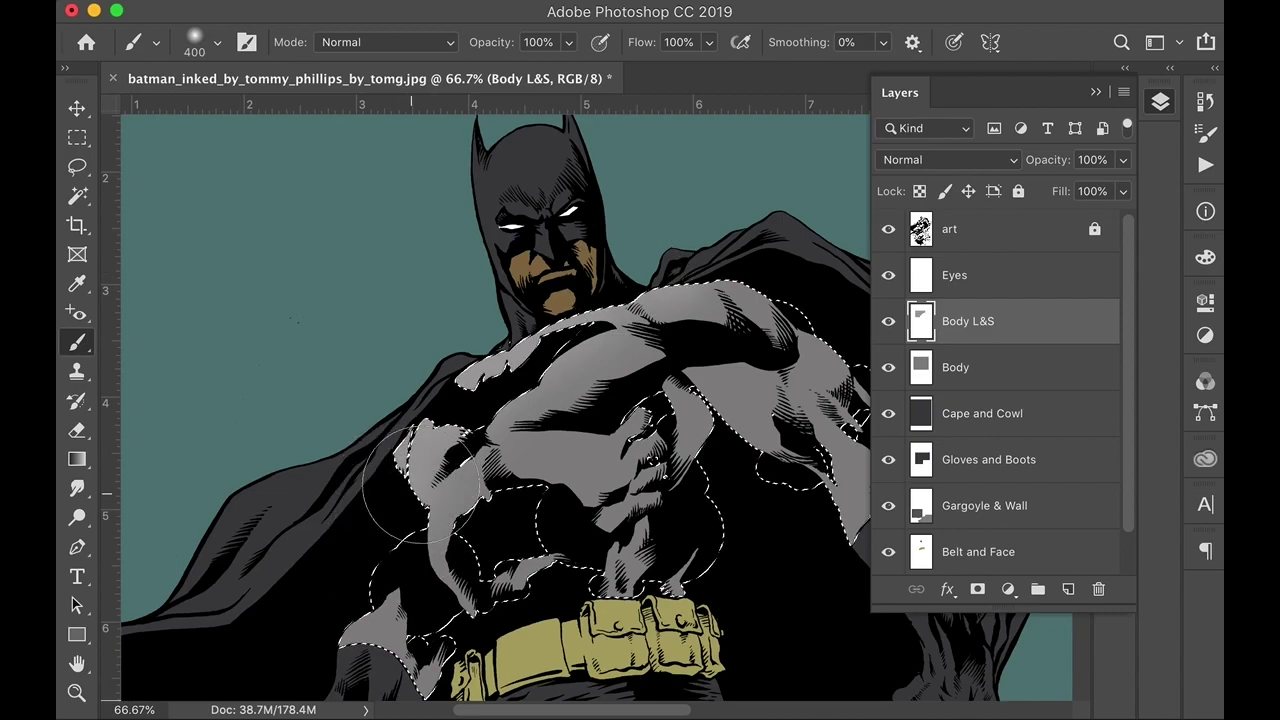
pyautogui.moveTo(606, 357)
pyautogui.mouseDown()
pyautogui.moveTo(457, 286)
pyautogui.moveTo(446, 257)
pyautogui.mouseUp()
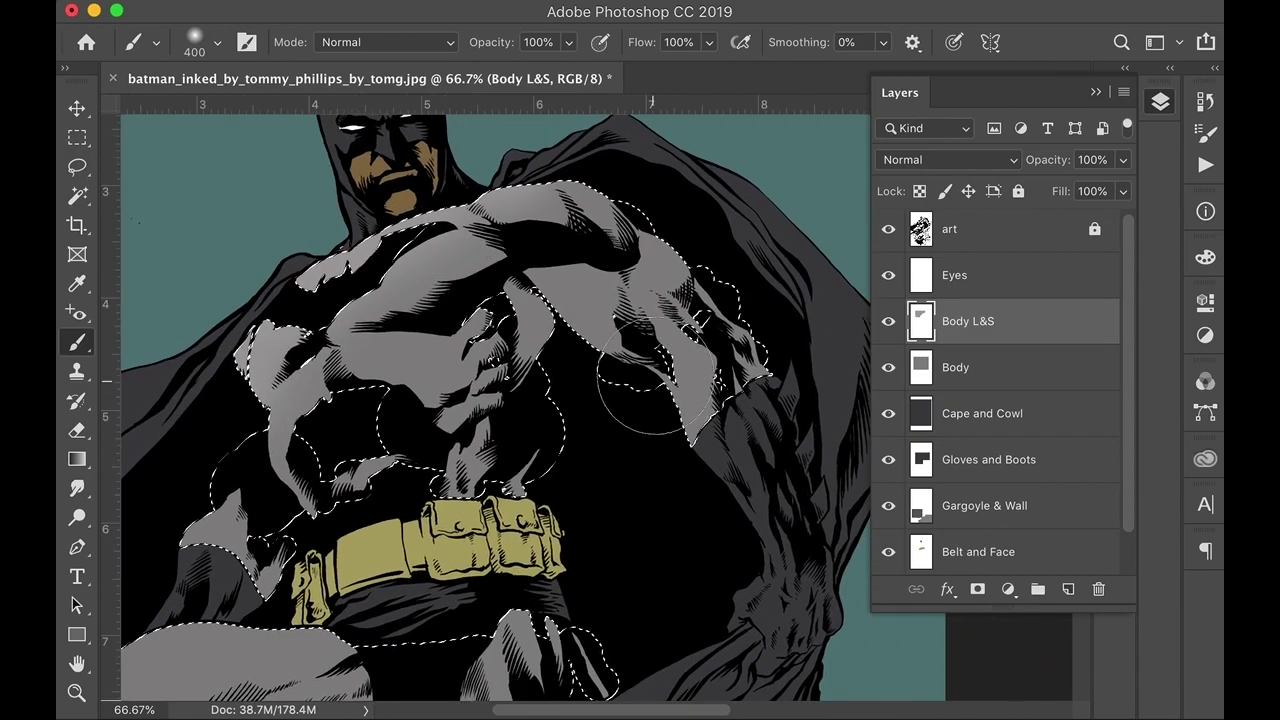
pyautogui.moveTo(594, 305); pyautogui.dragTo(589, 300)
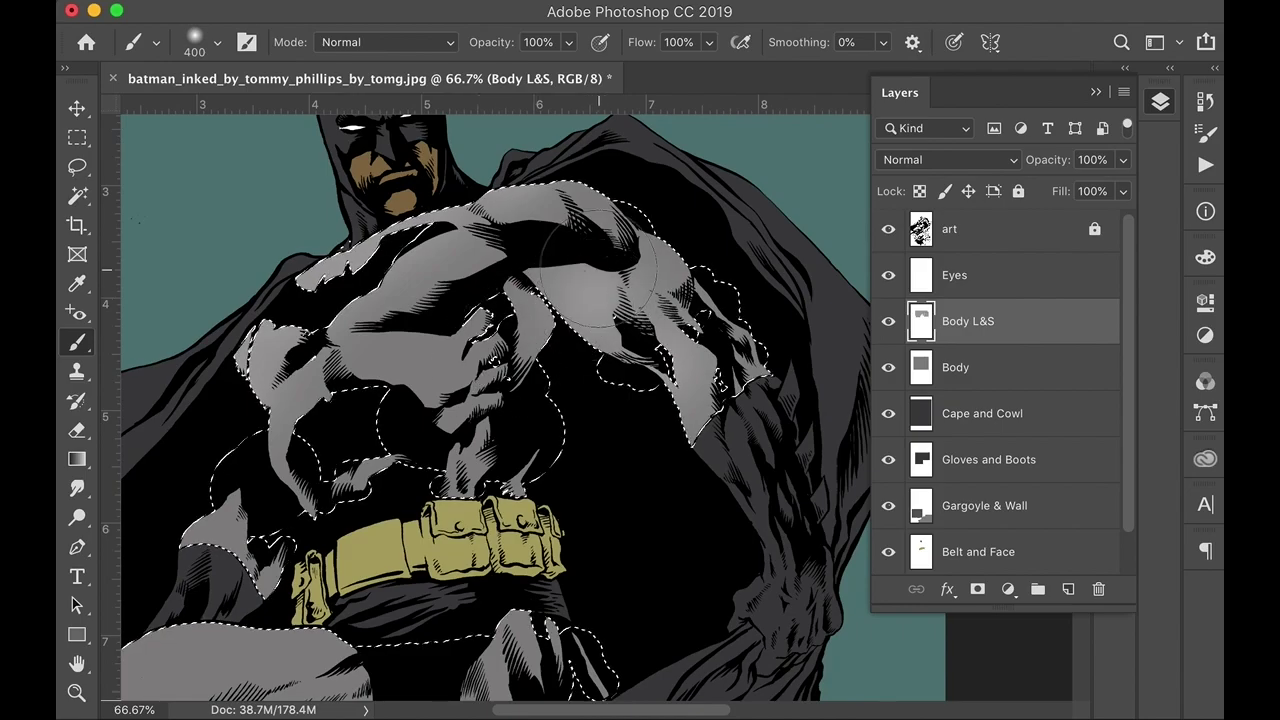
# - Shrink the brush to 250 px and paint highlights along the arm and across the chest
pyautogui.moveTo(409, 420)
pyautogui.mouseDown()
pyautogui.moveTo(543, 306)
pyautogui.moveTo(305, 418)
pyautogui.mouseUp()
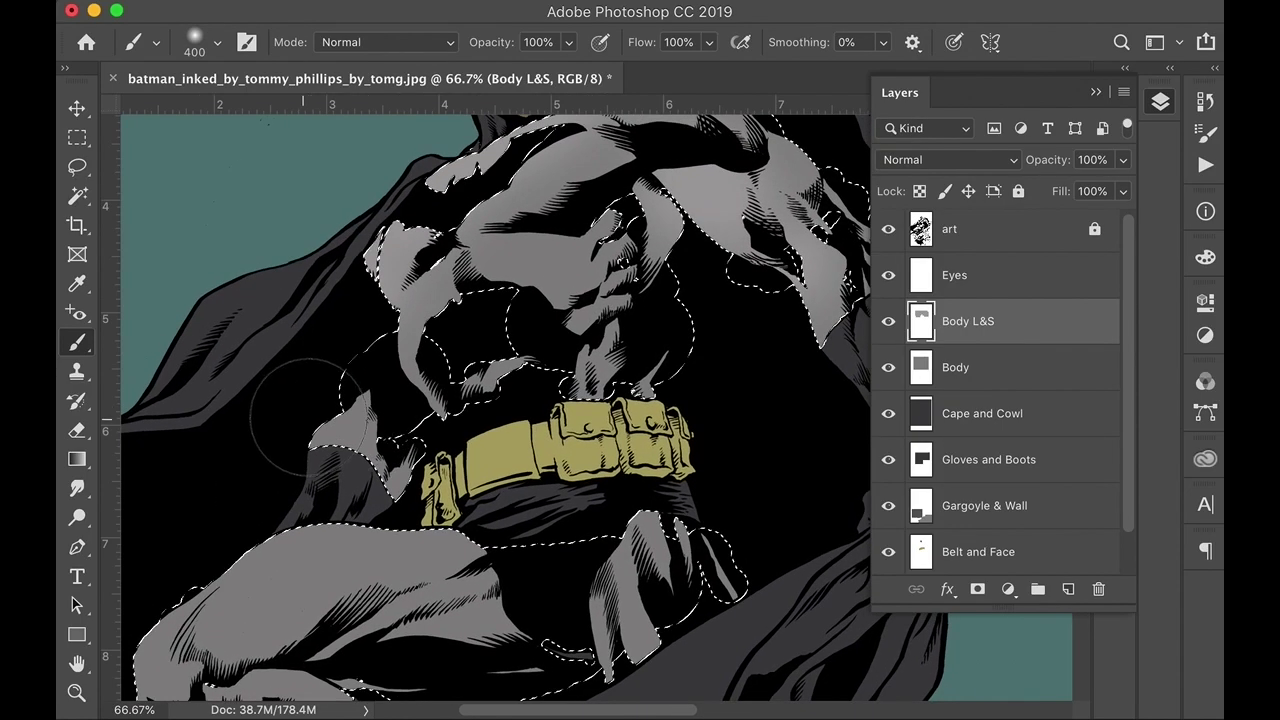
pyautogui.scroll(-5, 423, 363)
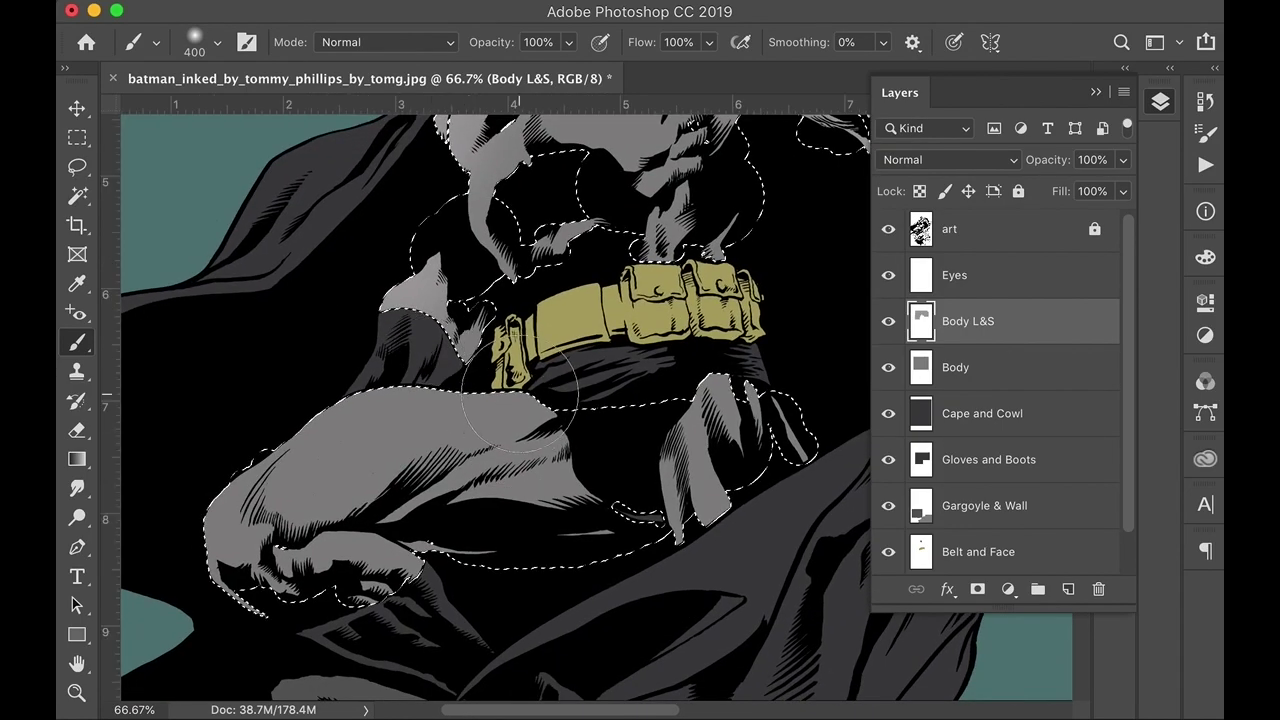
pyautogui.press('[')
pyautogui.press('[')
pyautogui.moveTo(550, 410)
pyautogui.mouseDown()
pyautogui.moveTo(490, 405)
pyautogui.moveTo(204, 505)
pyautogui.moveTo(220, 490)
pyautogui.moveTo(190, 545)
pyautogui.mouseUp()
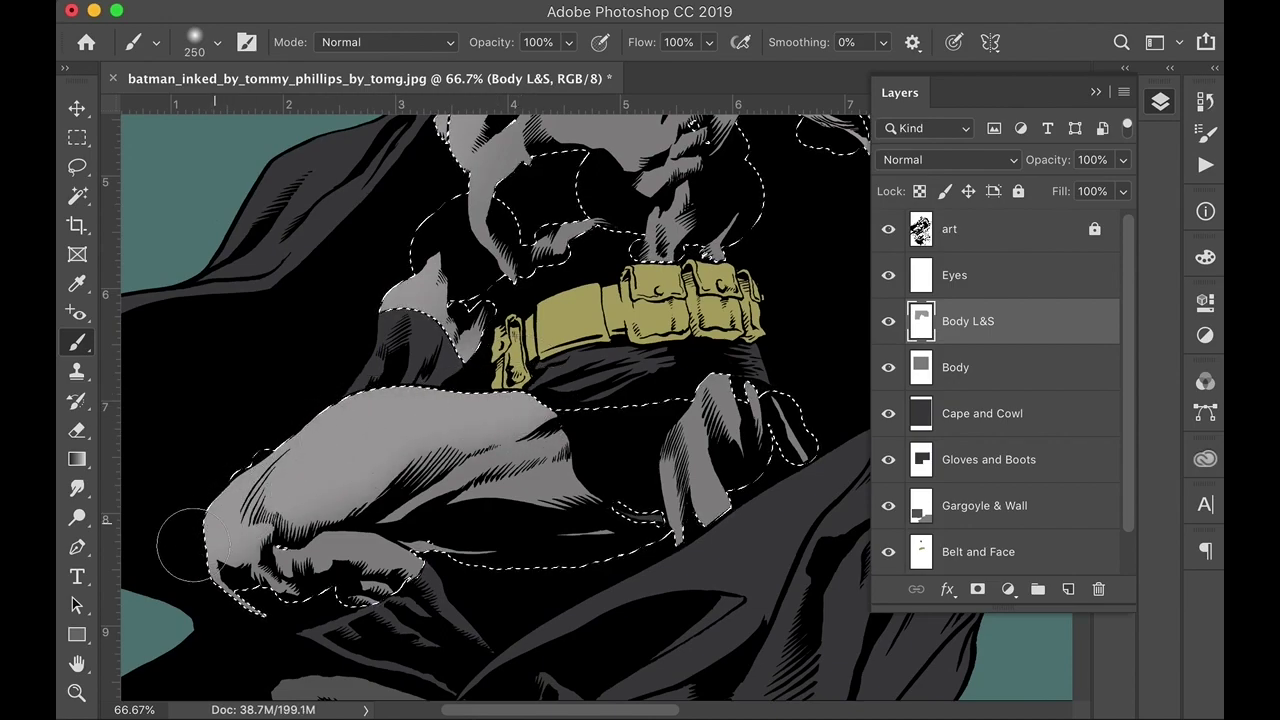
pyautogui.moveTo(510, 570); pyautogui.dragTo(565, 620)
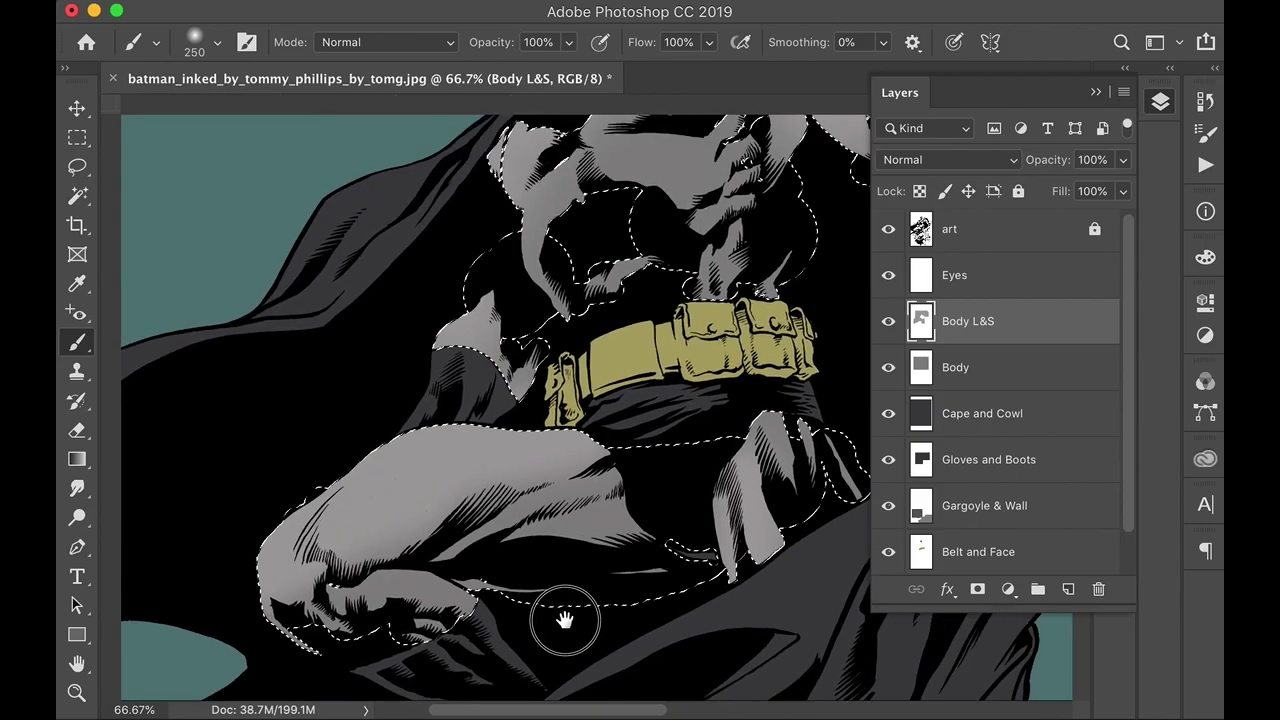
pyautogui.scroll(5, 565, 620)
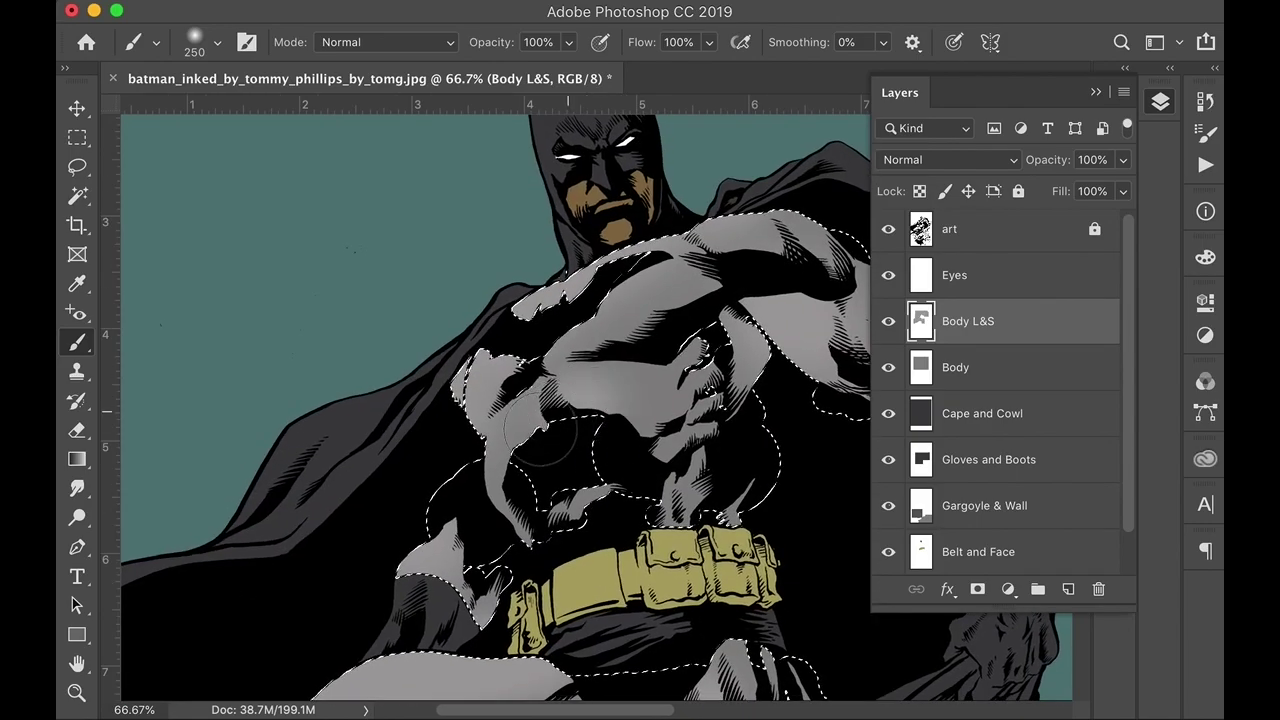
pyautogui.moveTo(540, 440)
pyautogui.mouseDown()
pyautogui.moveTo(600, 410)
pyautogui.moveTo(655, 424)
pyautogui.mouseUp()
# - Undo the last chest stroke, lower brush opacity to 52%, and layer soft shading on chest and hip
pyautogui.press('super+z')
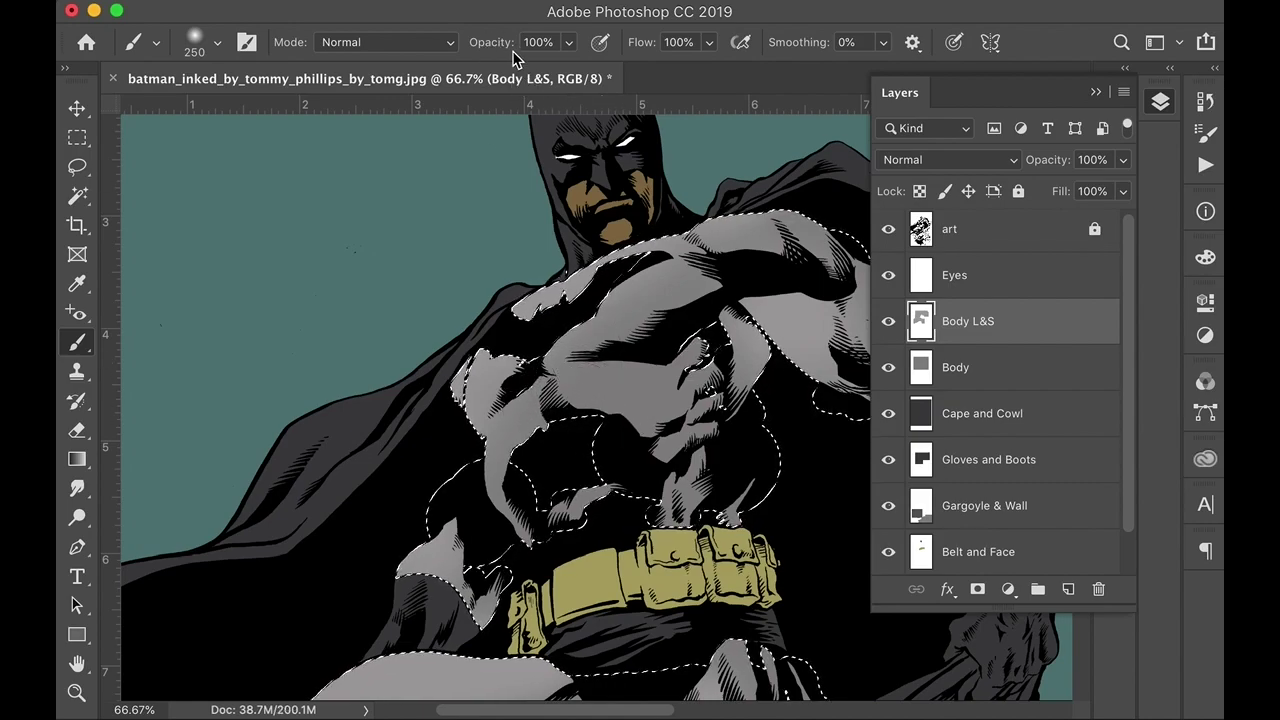
pyautogui.moveTo(506, 46)
pyautogui.mouseDown()
pyautogui.moveTo(447, 48)
pyautogui.moveTo(484, 50)
pyautogui.mouseUp()
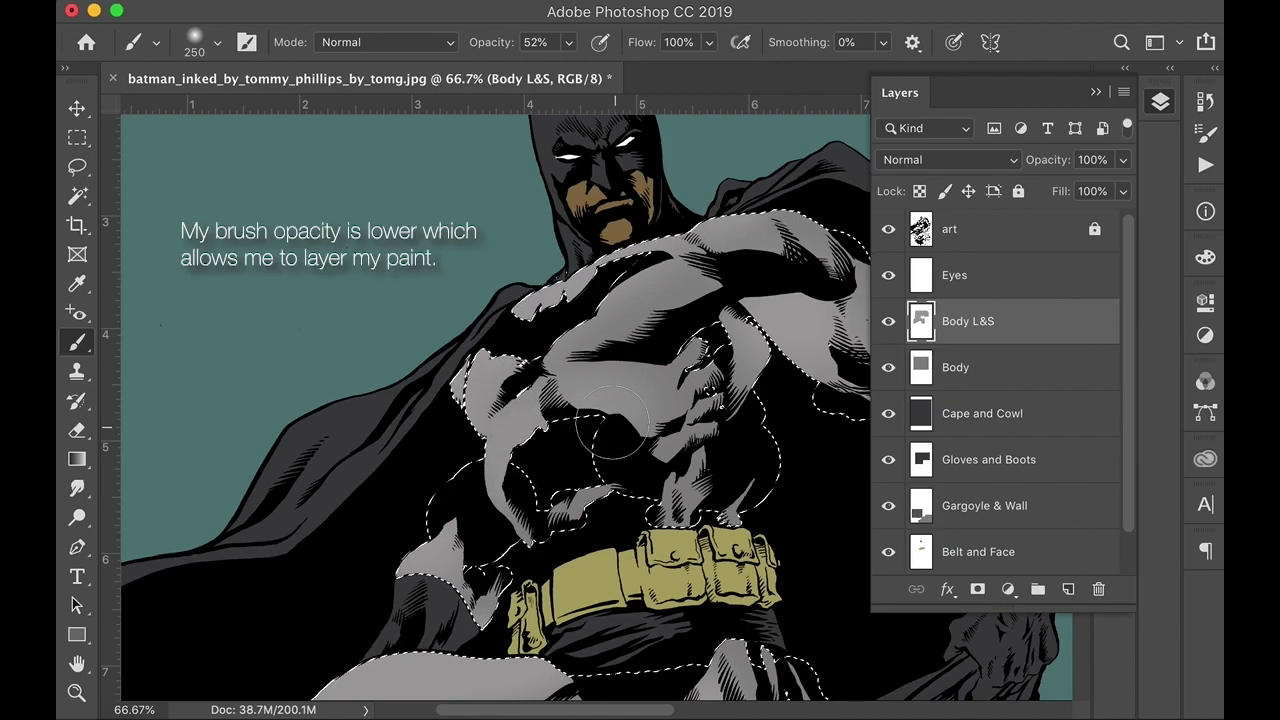
pyautogui.moveTo(552, 428); pyautogui.dragTo(507, 483)
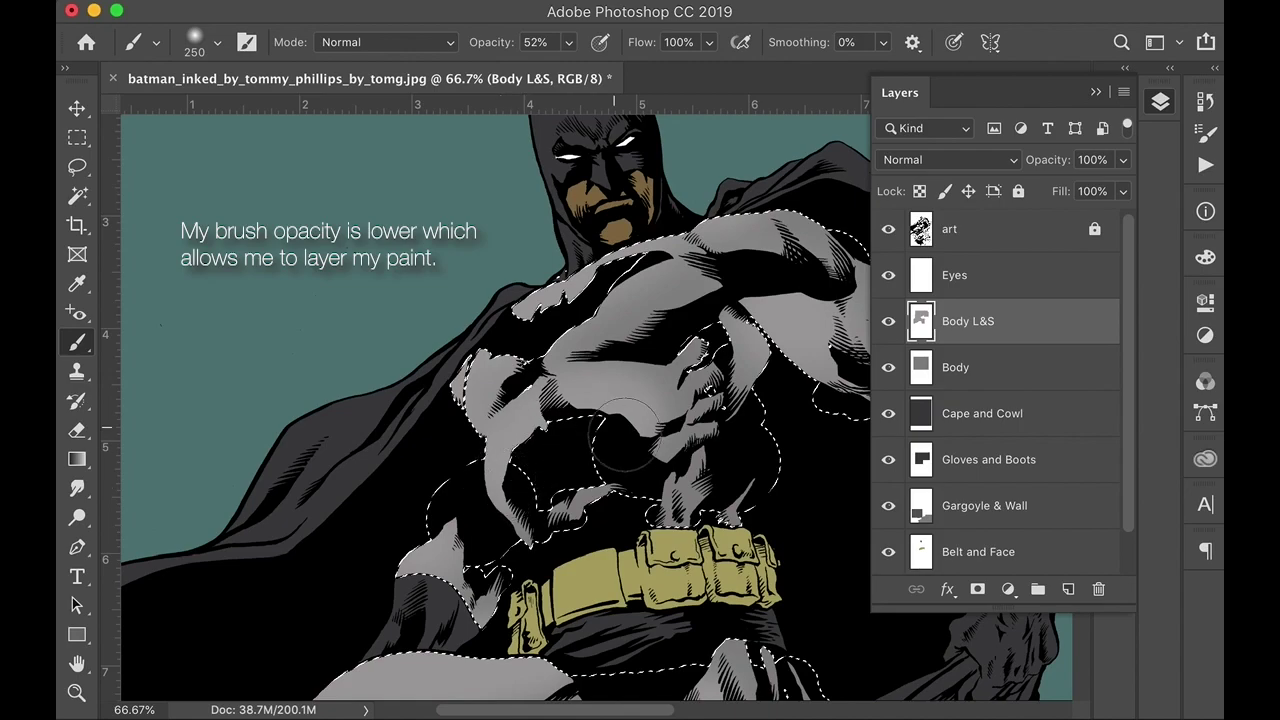
pyautogui.moveTo(625, 435)
pyautogui.mouseDown()
pyautogui.moveTo(480, 480)
pyautogui.moveTo(470, 440)
pyautogui.moveTo(492, 498)
pyautogui.mouseUp()
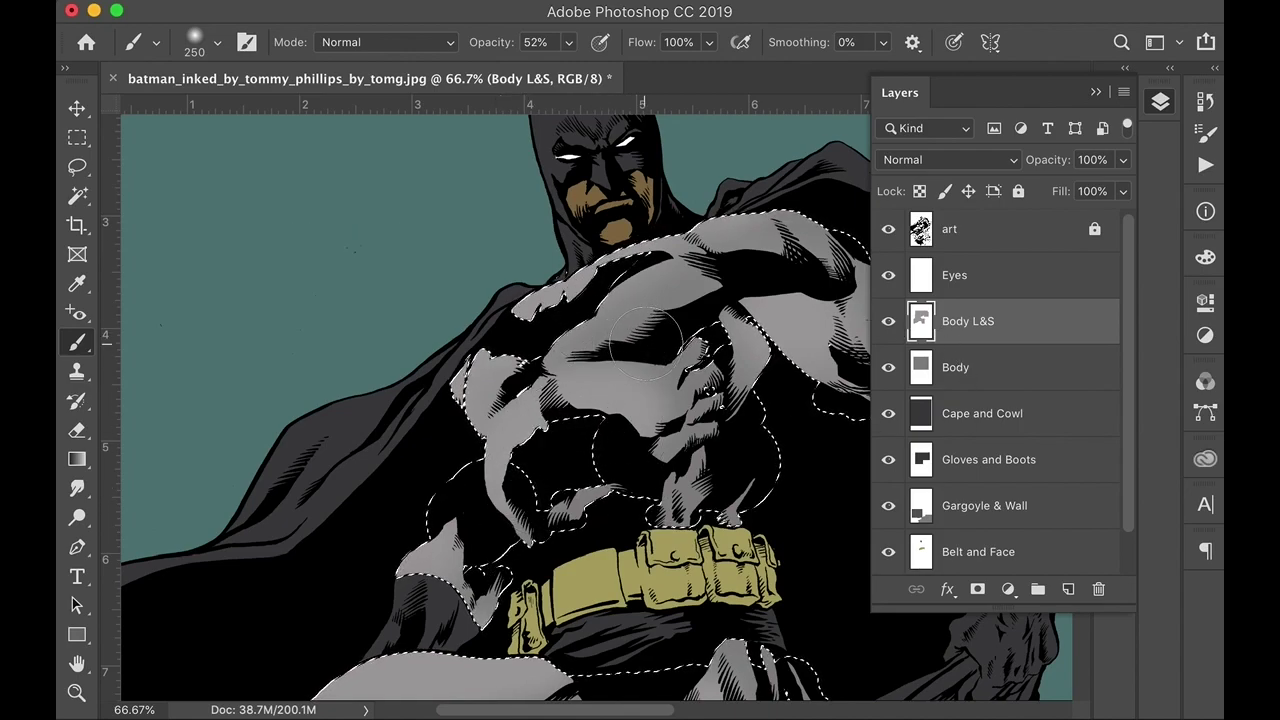
# - Pick a slightly darker grey for shadows, hide the selection edges, and zoom out to the figure
pyautogui.moveTo(762, 456); pyautogui.dragTo(598, 351)
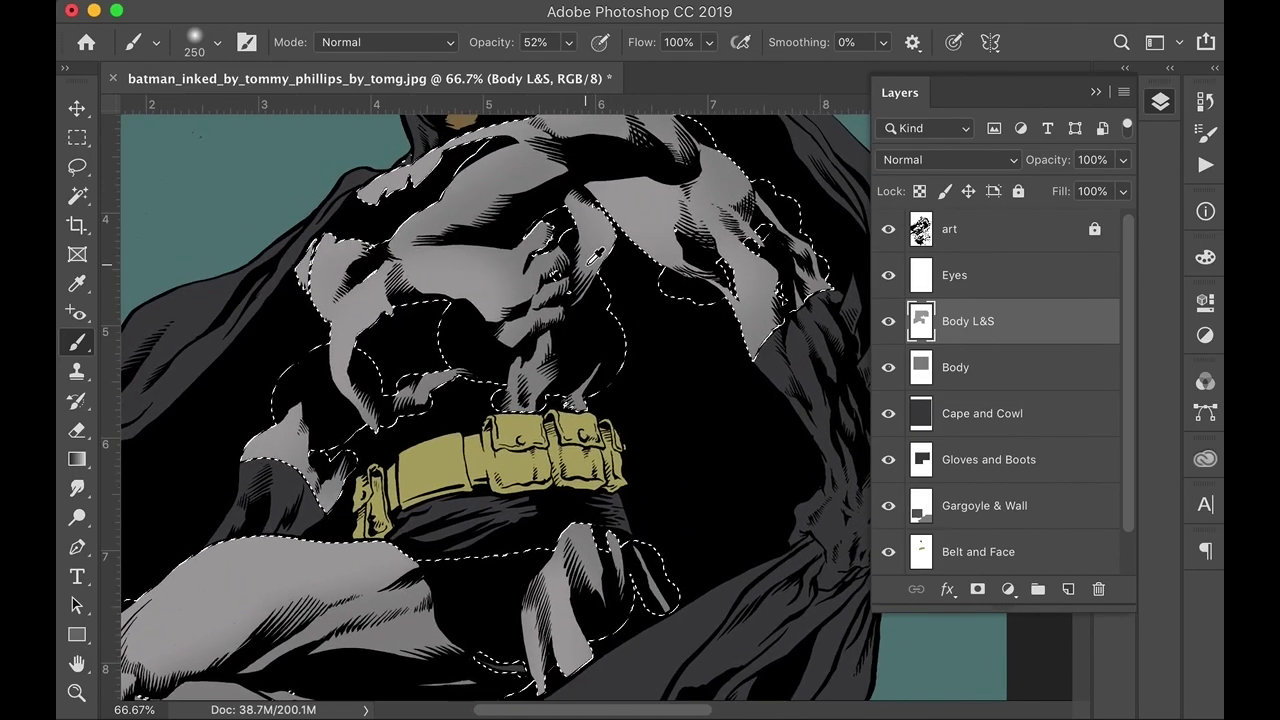
pyautogui.click(1205, 257)
pyautogui.moveTo(974, 390); pyautogui.dragTo(975, 401)
pyautogui.click(1141, 247)
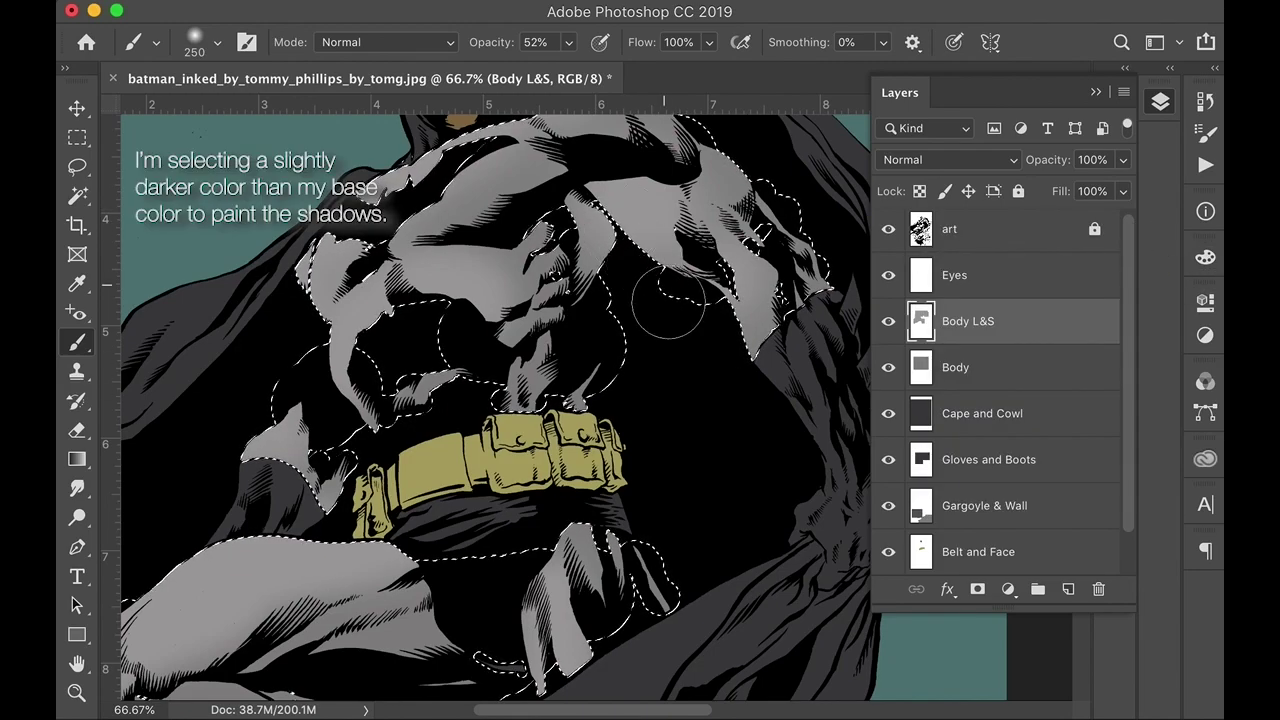
pyautogui.press('super+h')
pyautogui.keyDown('alt'); pyautogui.keyDown('super'); pyautogui.click(662, 320); pyautogui.keyUp('super'); pyautogui.keyUp('alt')
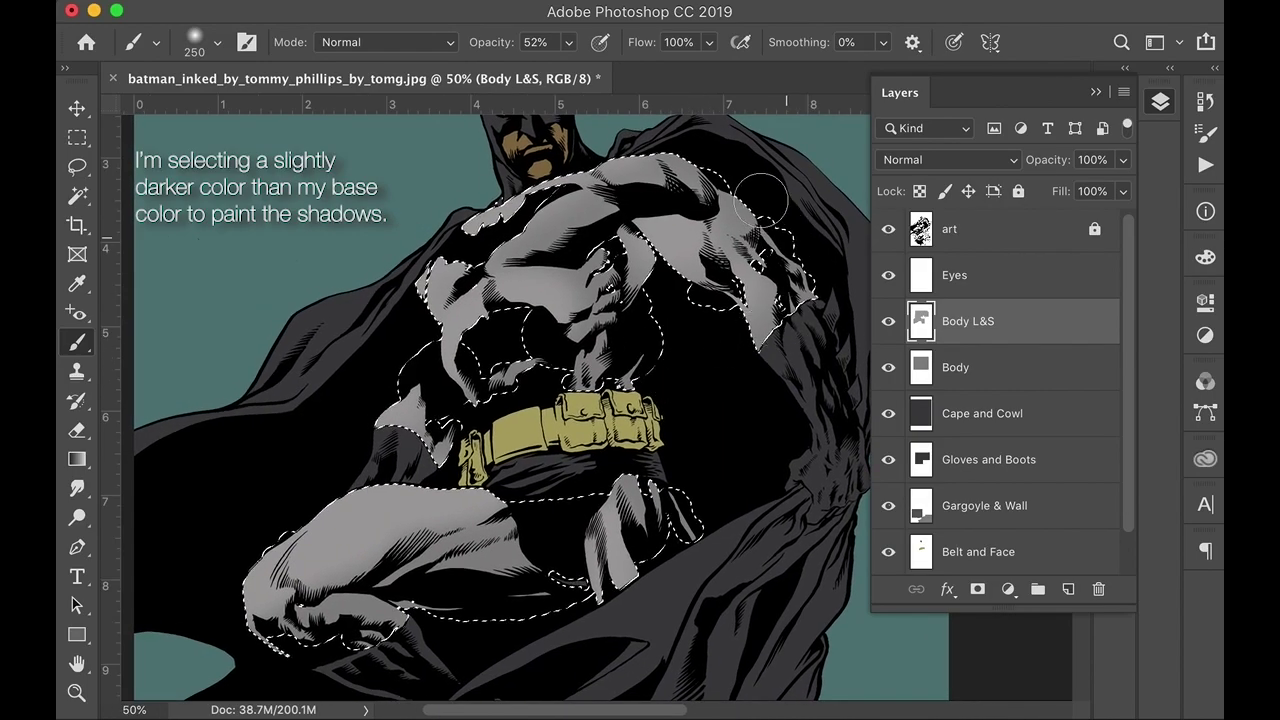
pyautogui.scroll(2, 740, 240)
pyautogui.hscroll(1, 740, 240)
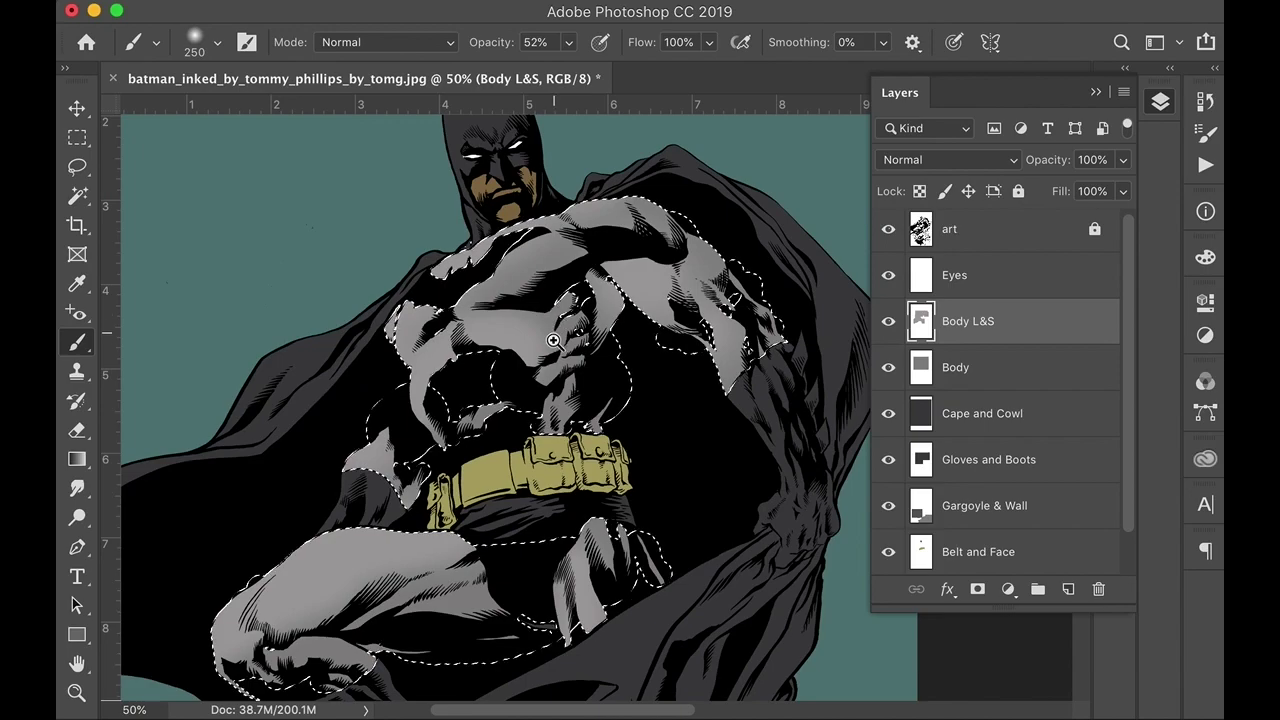
pyautogui.scroll(1, 545, 370)
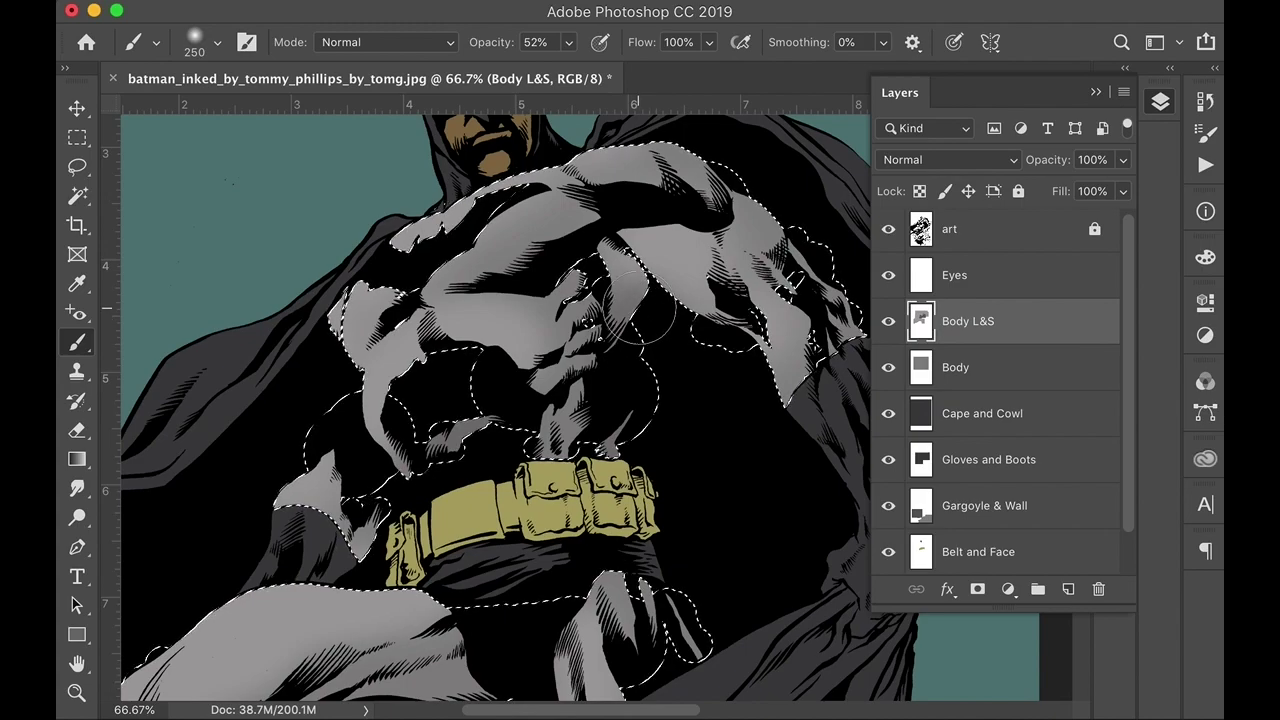
# - Shrink the brush to 90 px and paint shadows on the pectoral and down the abdomen
pyautogui.press('[')
pyautogui.press('[')
pyautogui.press('[')
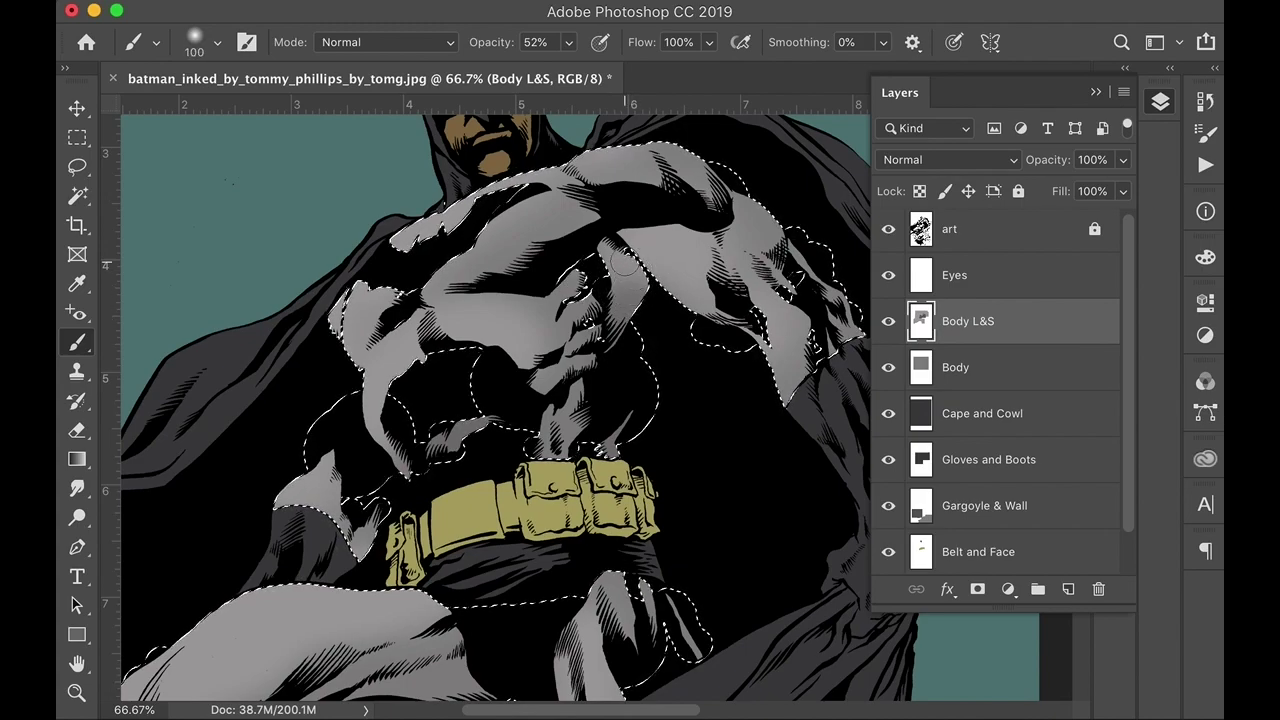
pyautogui.press('[')
pyautogui.moveTo(628, 322); pyautogui.dragTo(609, 240)
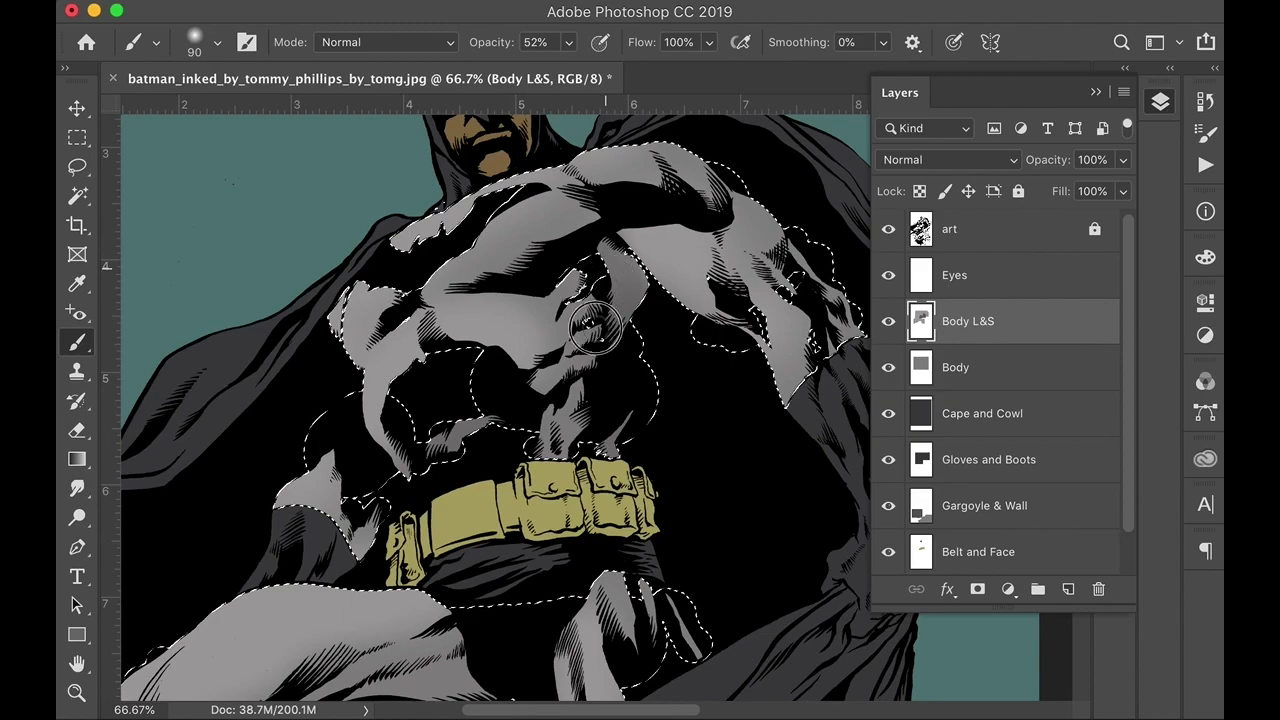
pyautogui.moveTo(594, 328)
pyautogui.mouseDown()
pyautogui.moveTo(586, 271)
pyautogui.moveTo(595, 325)
pyautogui.moveTo(569, 430)
pyautogui.mouseUp()
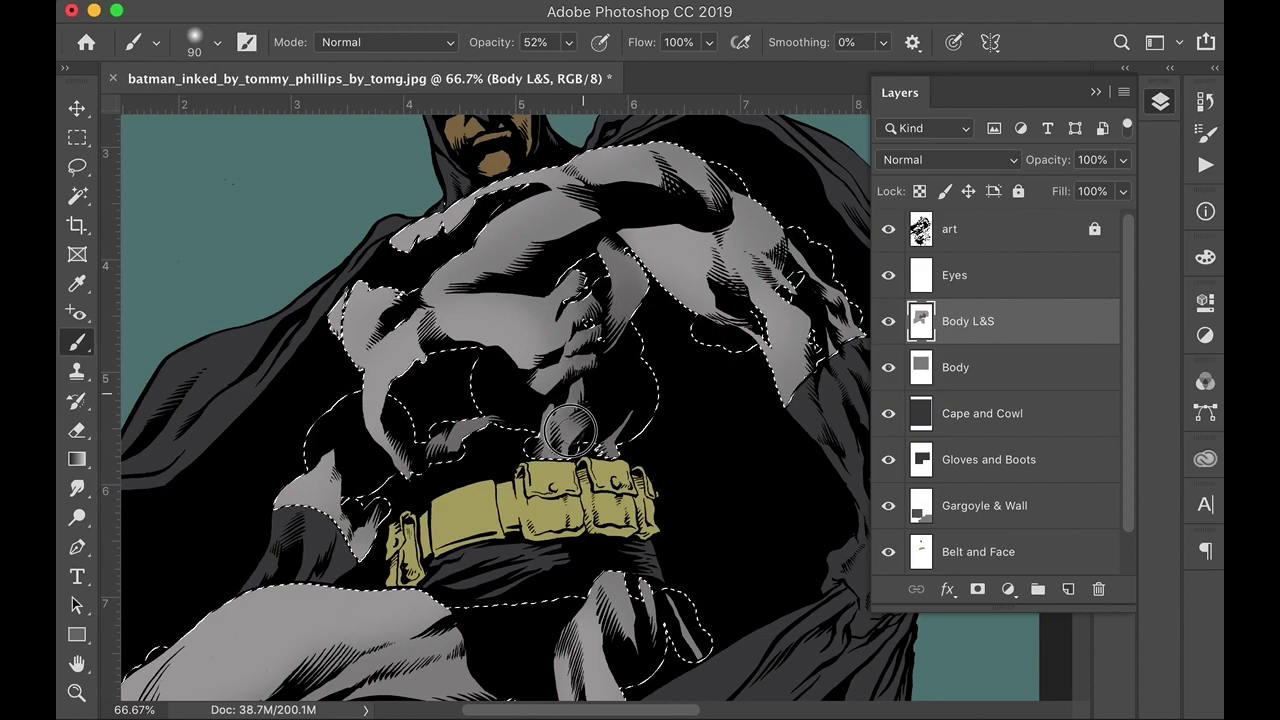